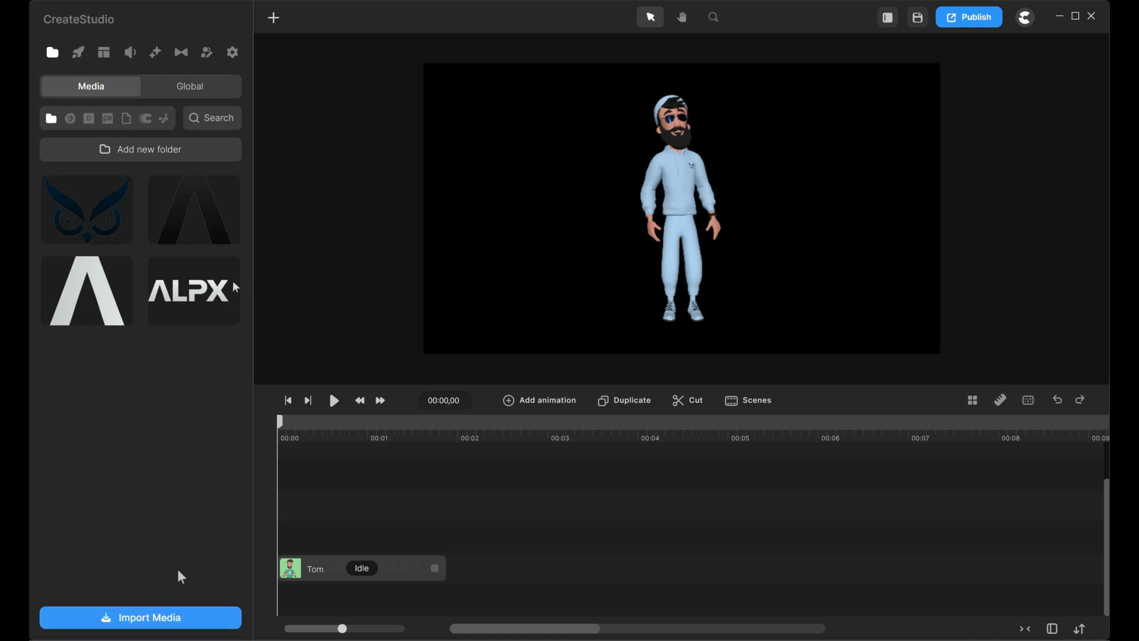
- Add the Logo image from the global Video Creation folder to the timeline directly after the Tom clip
left_click(199, 83)
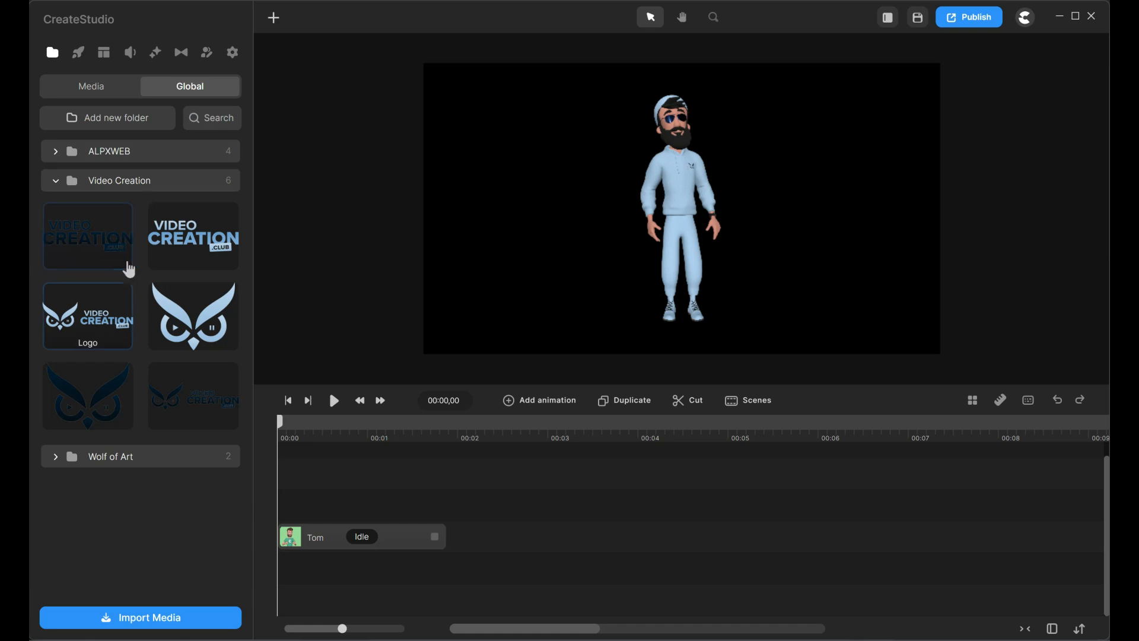
left_click_drag(107, 322, 471, 547)
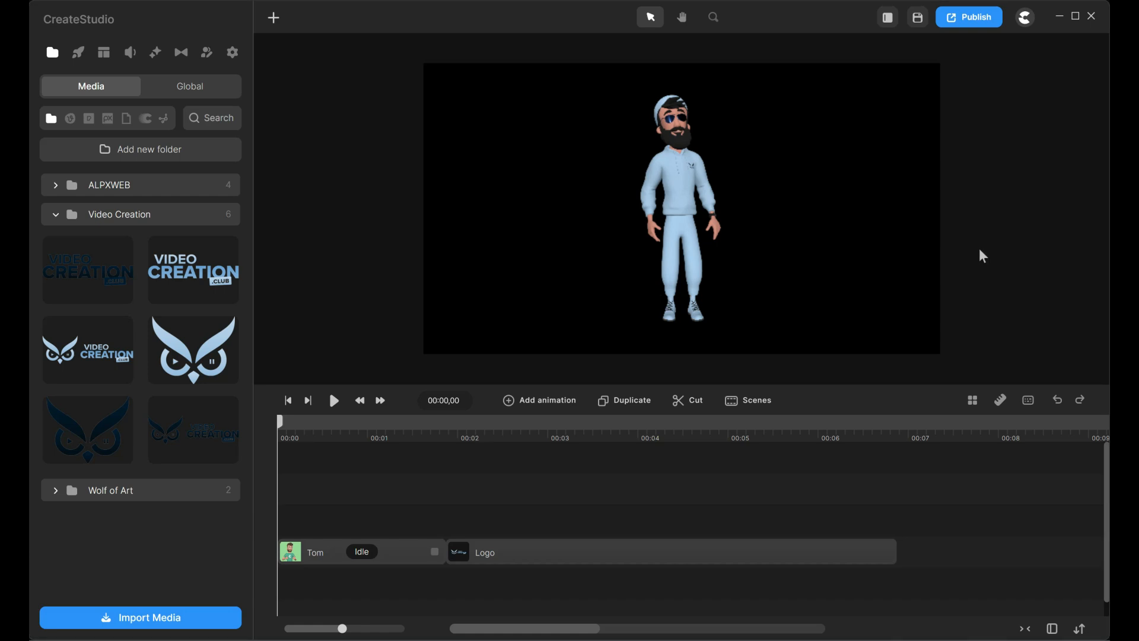
- Change the Tom character's action from Idle to Surprised
left_click(707, 206)
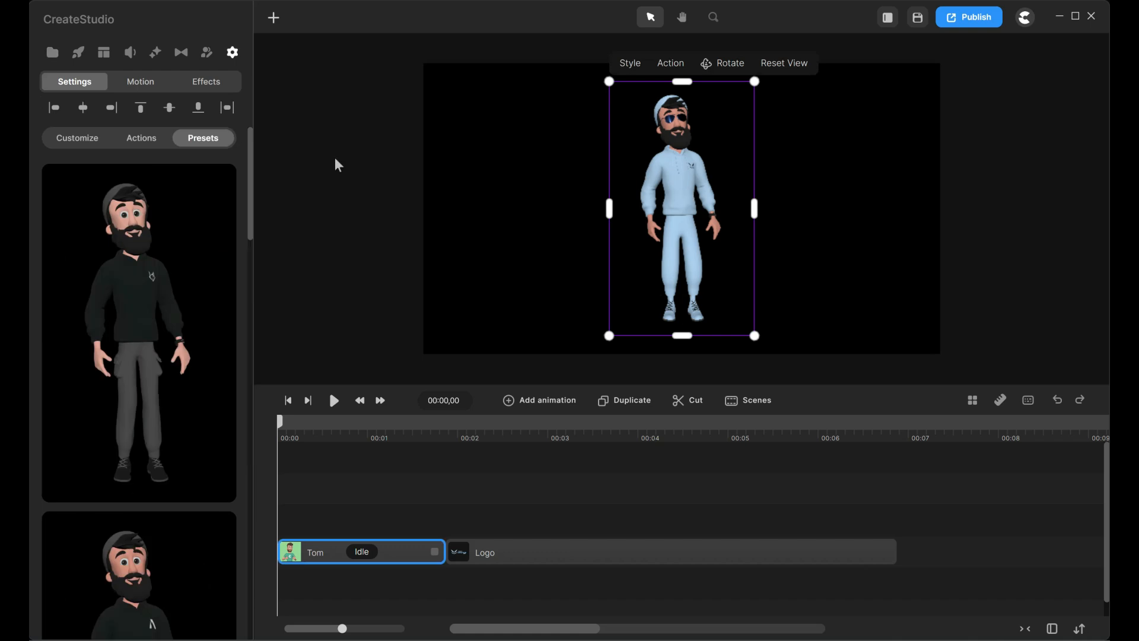
left_click(155, 152)
left_click(115, 178)
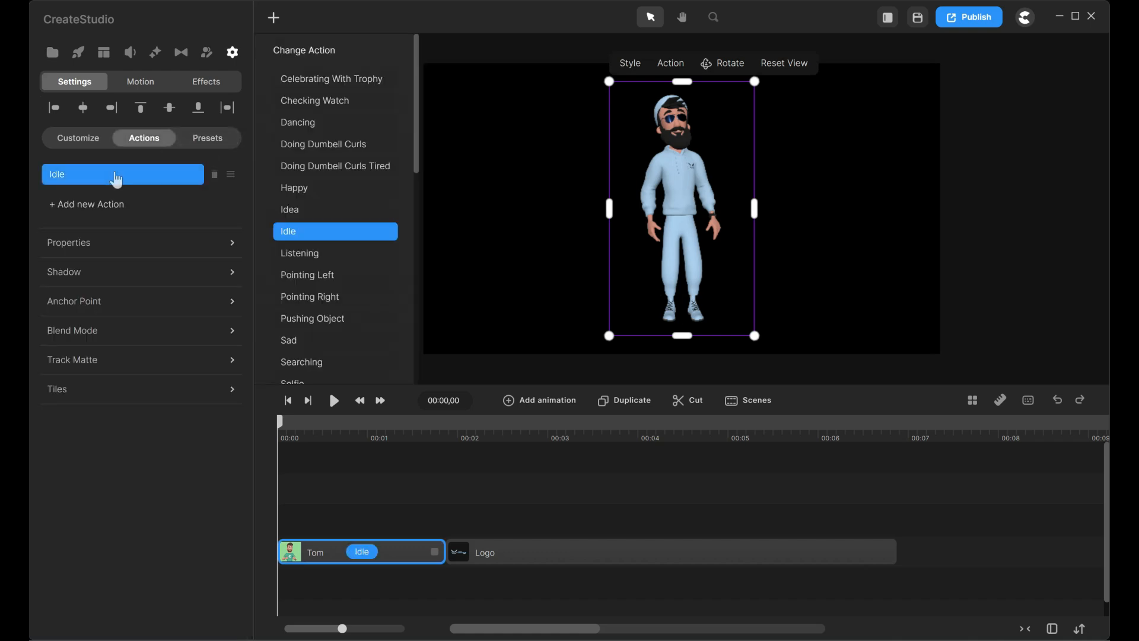
scroll(307, 191, "down", 3)
scroll(350, 332, "down", 1)
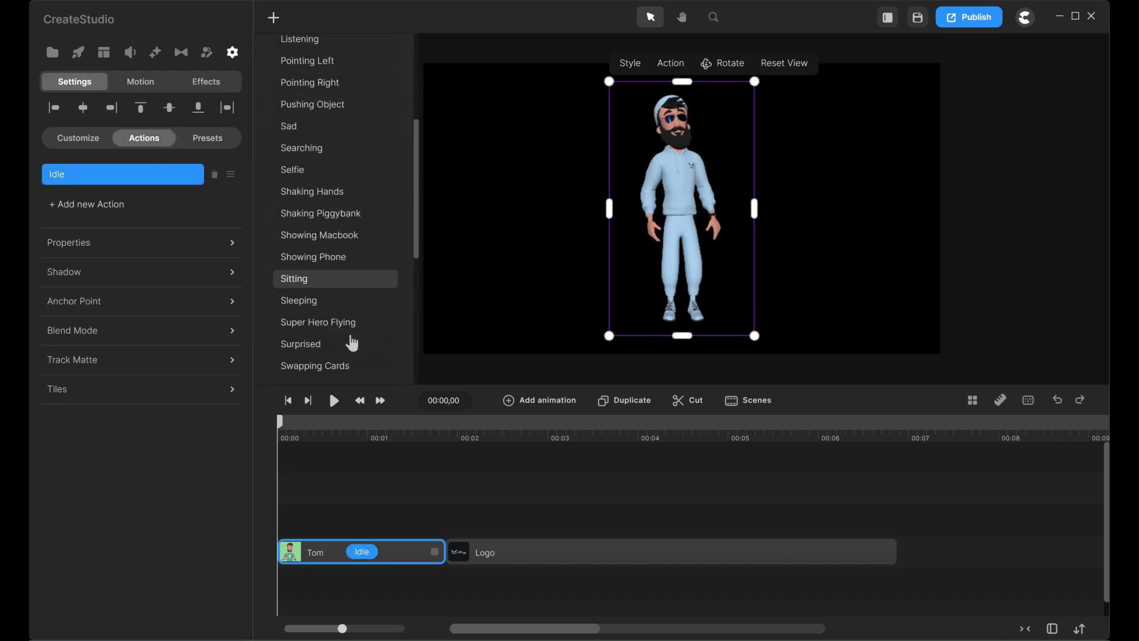
left_click(353, 333)
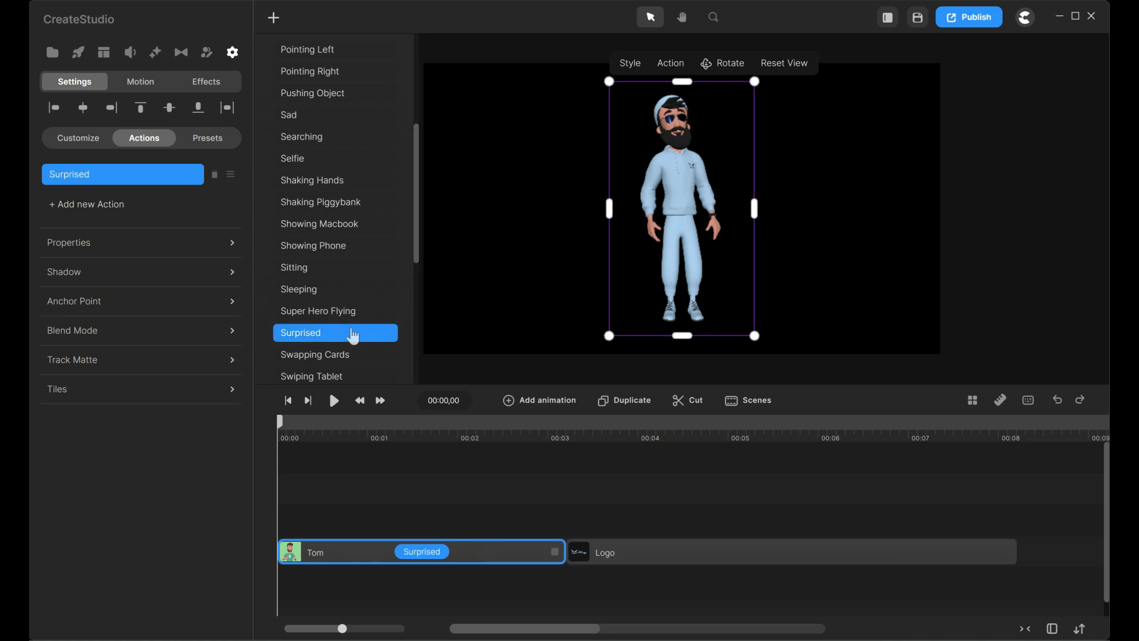
left_click(1041, 233)
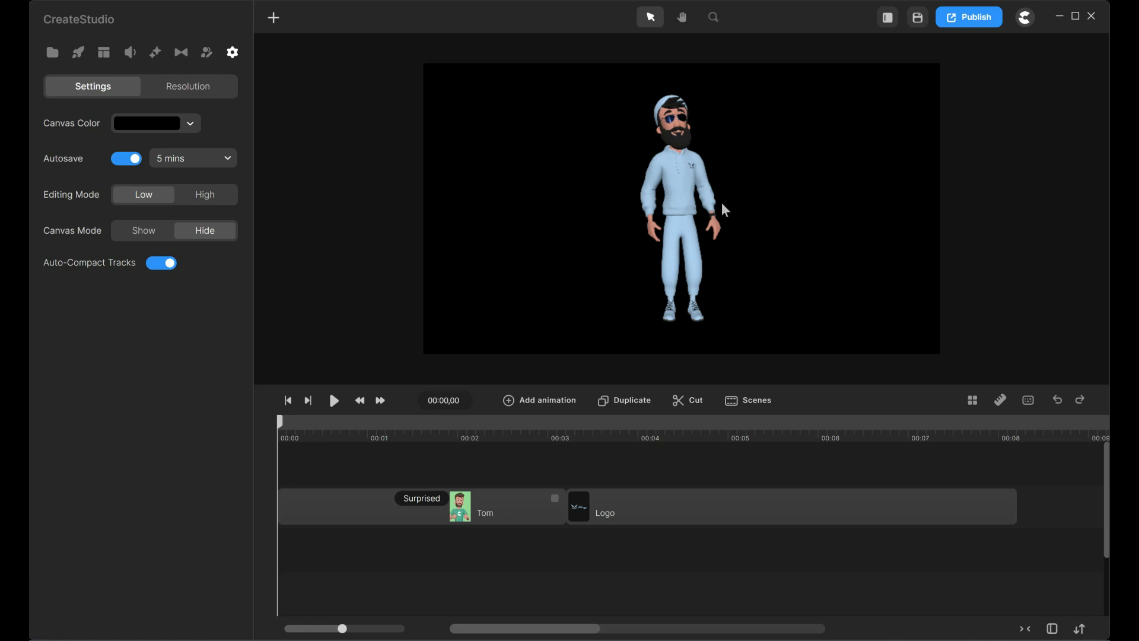
- Add a keyframe animation to the character with the Position, Scale, Rotation and Character View properties
left_click(685, 188)
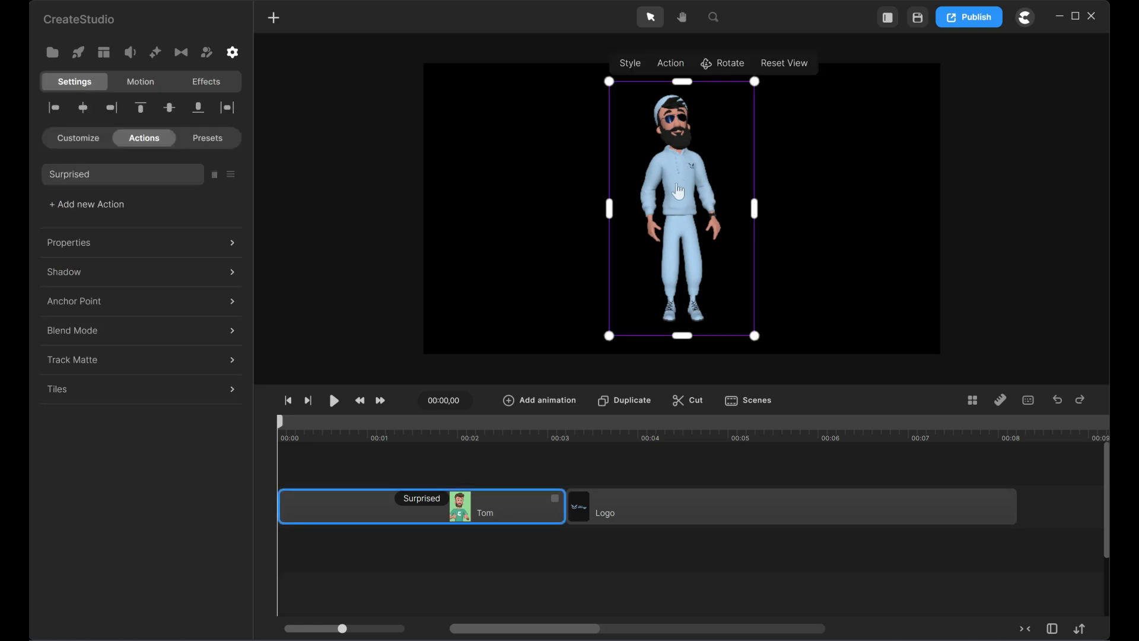
left_click(571, 400)
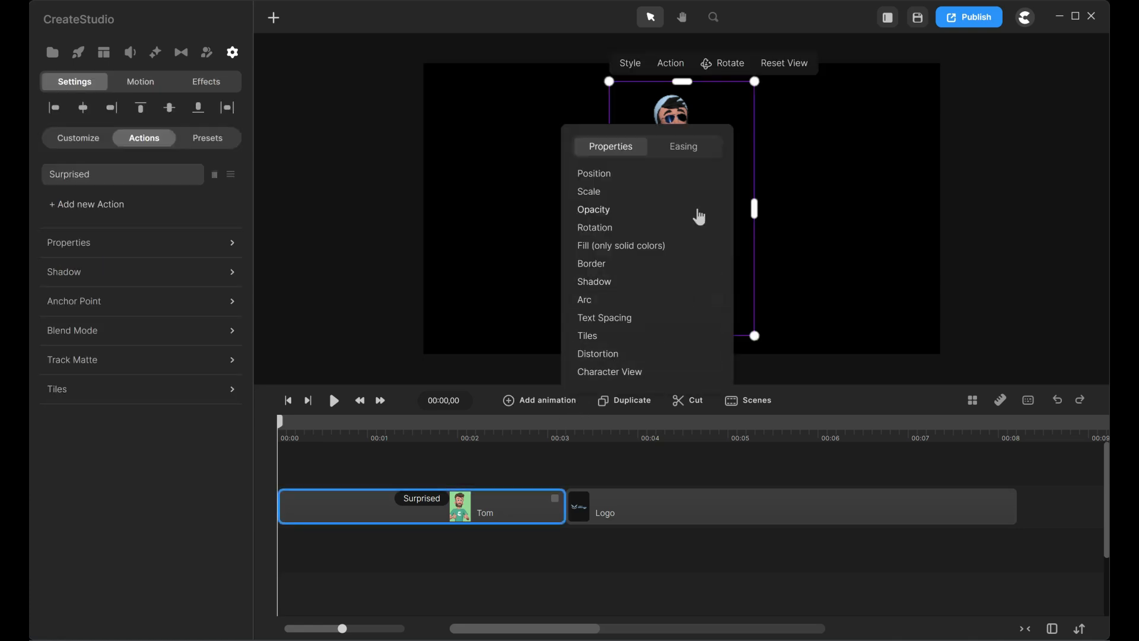
left_click(683, 177)
left_click(676, 191)
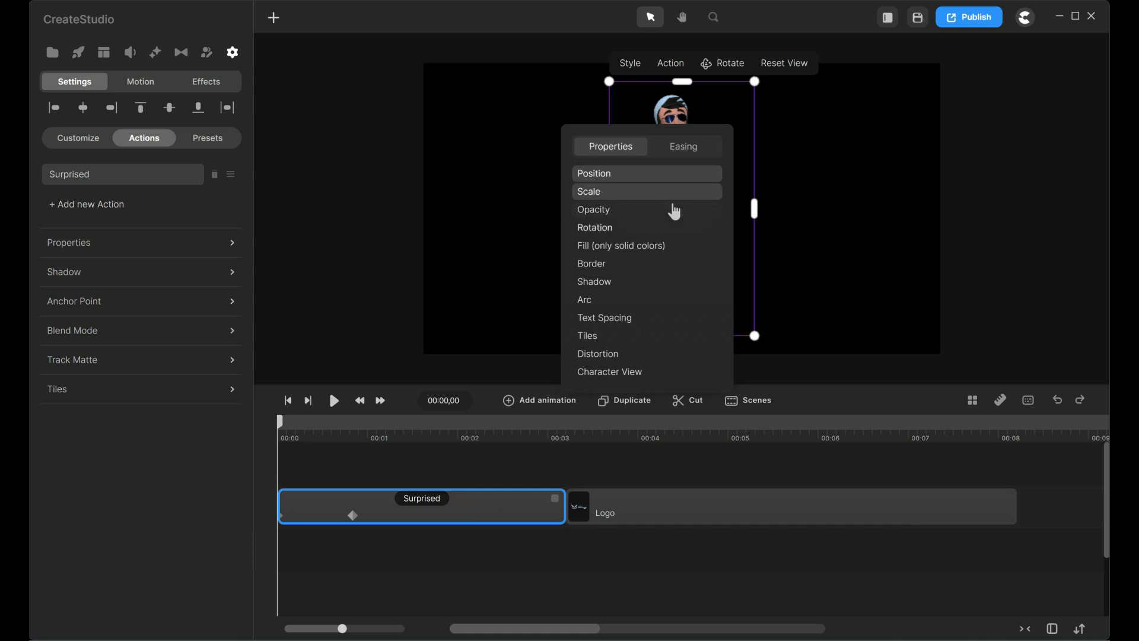
left_click(670, 228)
left_click(639, 356)
left_click(640, 372)
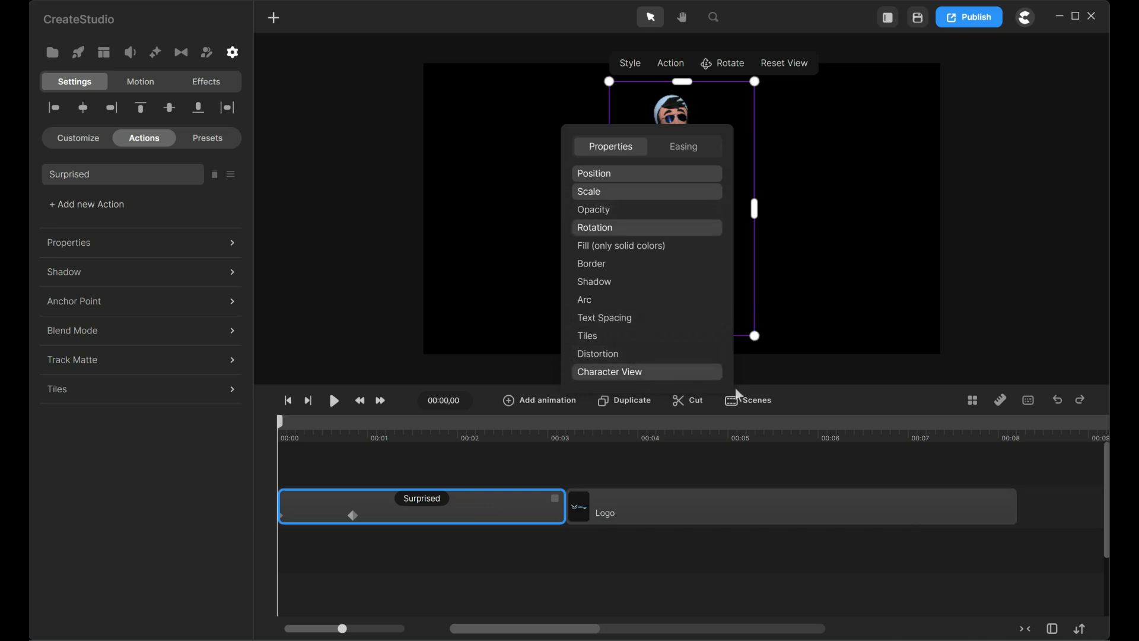
left_click(1011, 222)
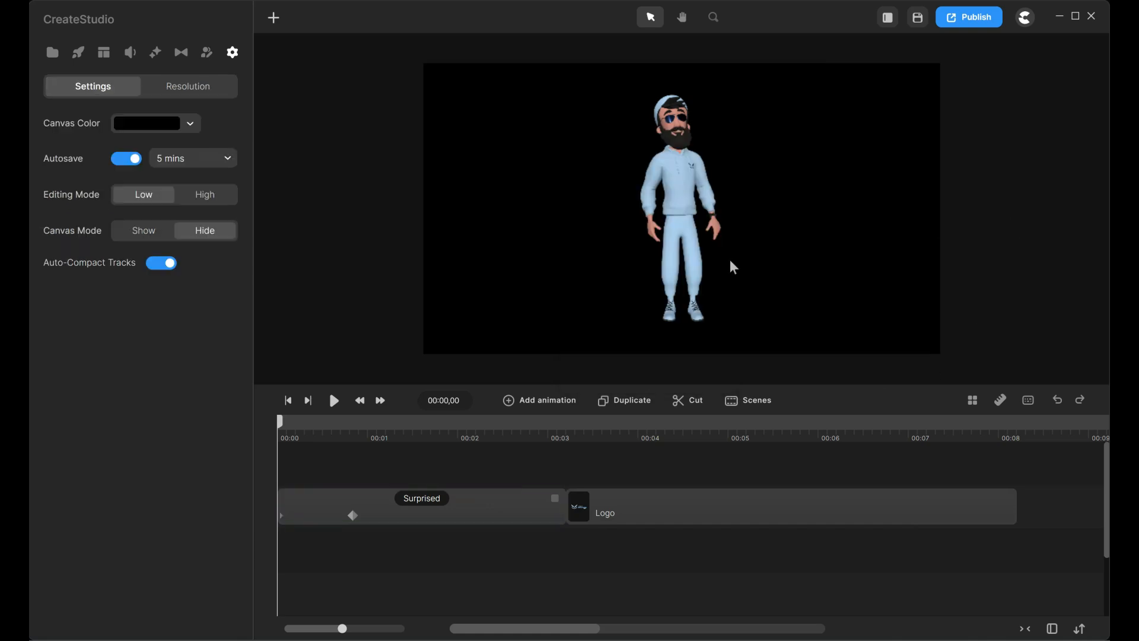
- At the second keyframe, 00:00,25, rotate the character's 3D view horizontally by about a full turn
left_click(308, 521)
mouse_move(284, 427)
left_mouse_down()
mouse_move(325, 430)
mouse_move(268, 433)
left_mouse_up()
left_click(354, 516)
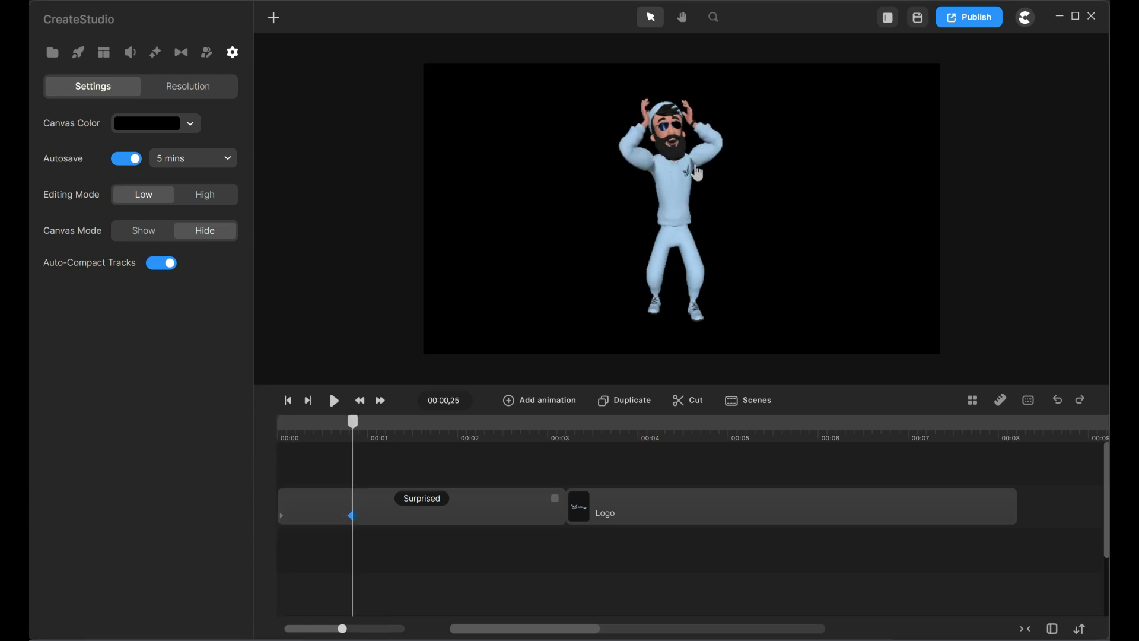
left_click(684, 205)
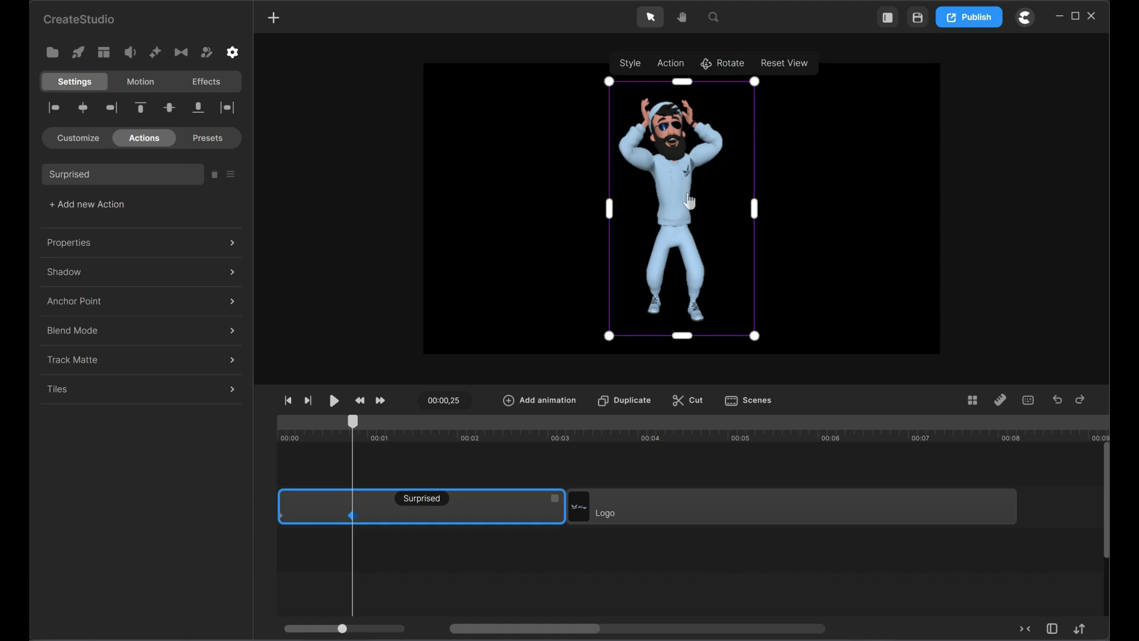
left_click(725, 71)
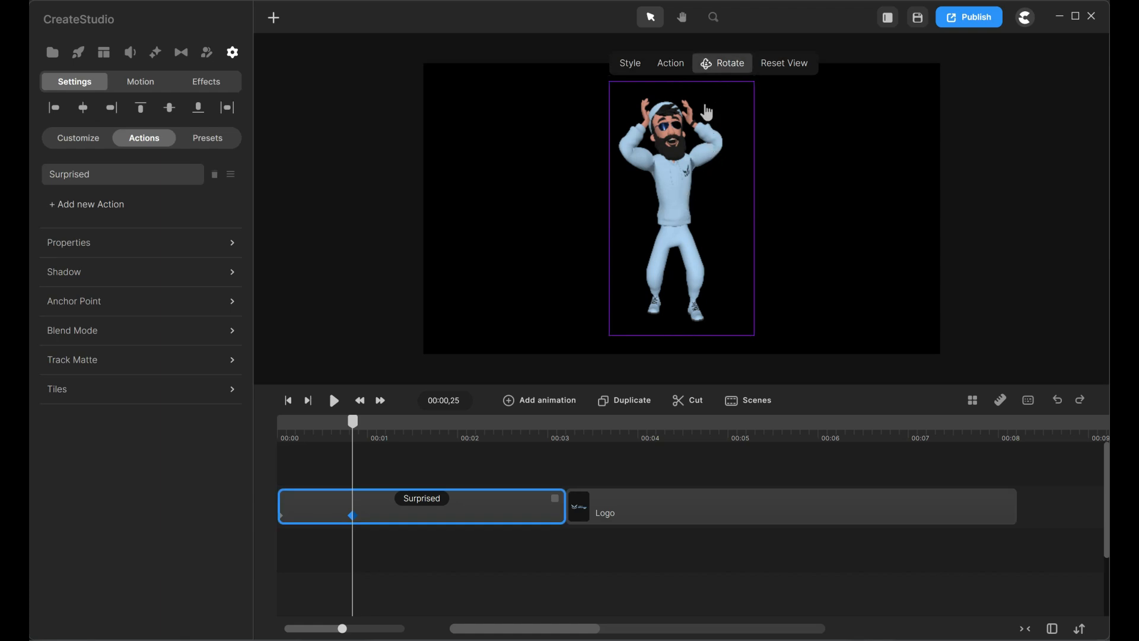
left_click_drag(678, 212, 831, 235)
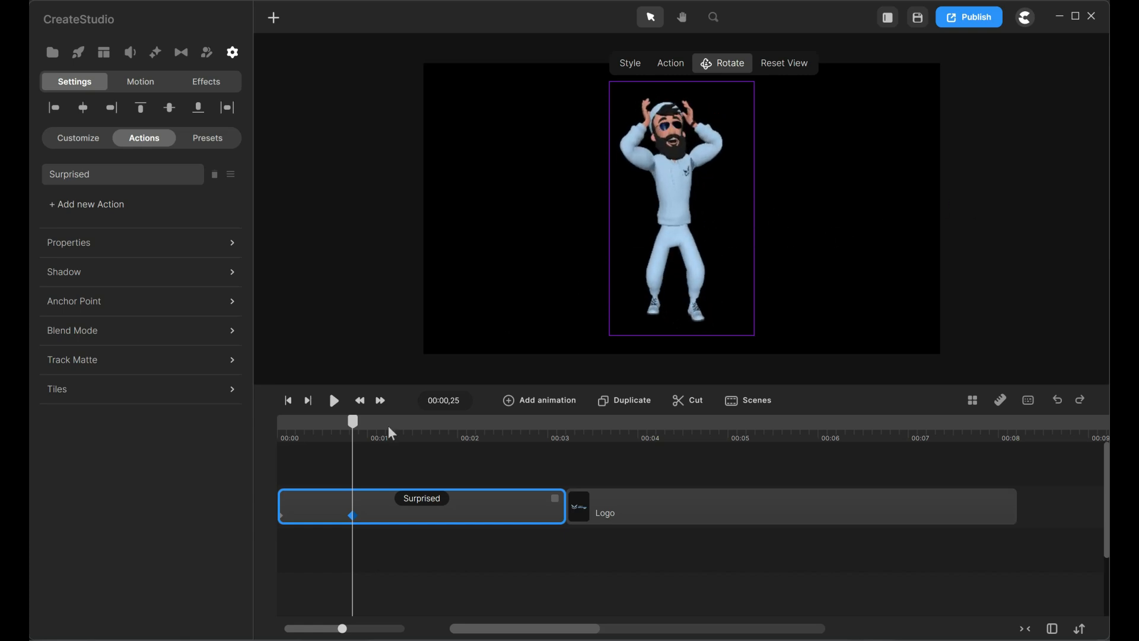
- Preview the spin from the start and move the second keyframe to the end of the character clip
left_click(288, 400)
left_click(334, 400)
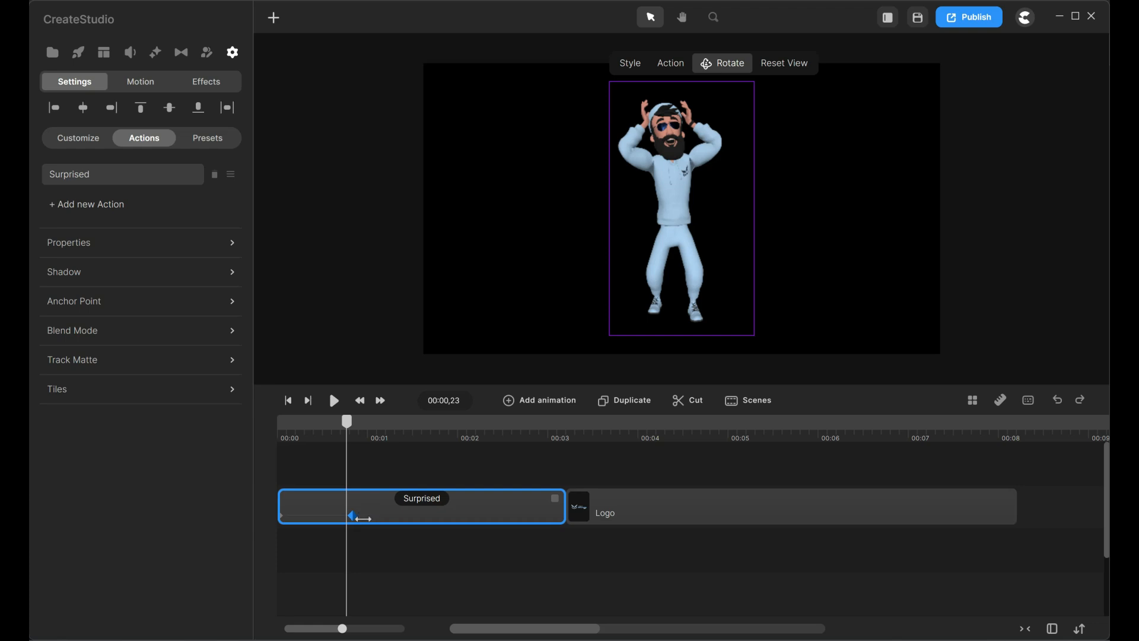
left_click_drag(373, 519, 578, 530)
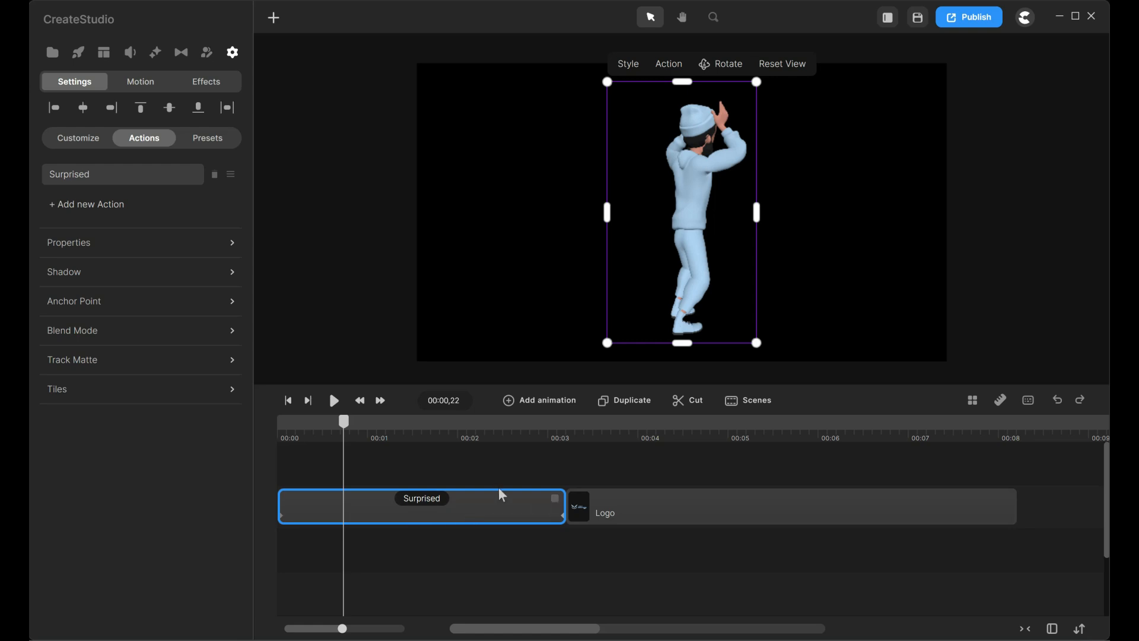
- Trim the end of the character clip to 00:02,03 and move the Logo clip directly against it
left_click_drag(361, 440, 475, 437)
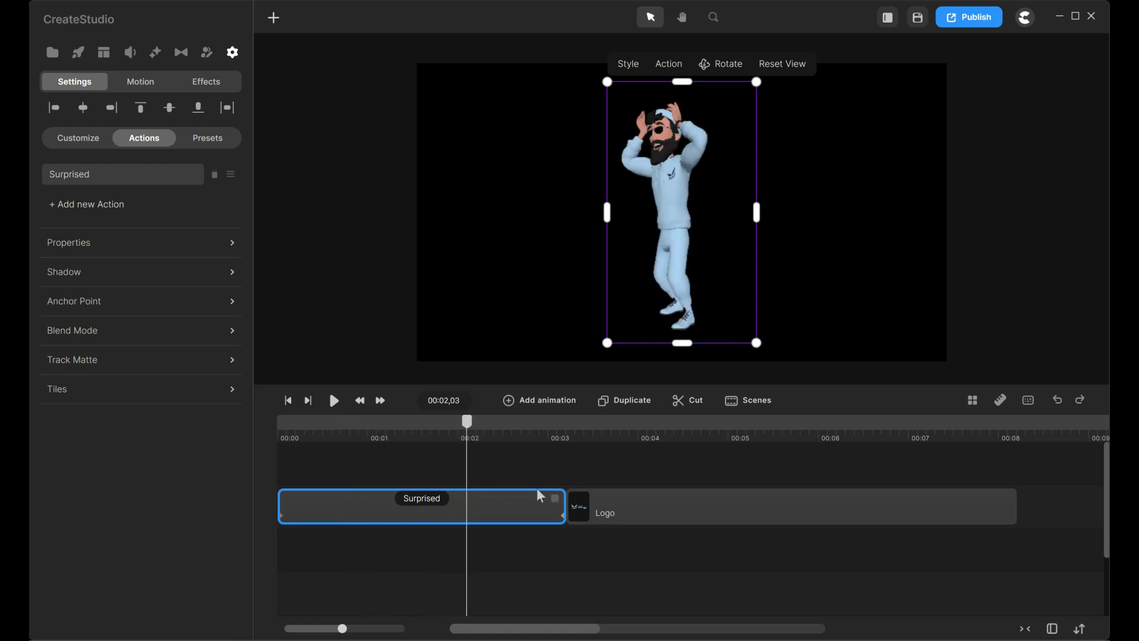
left_click_drag(560, 500, 467, 503)
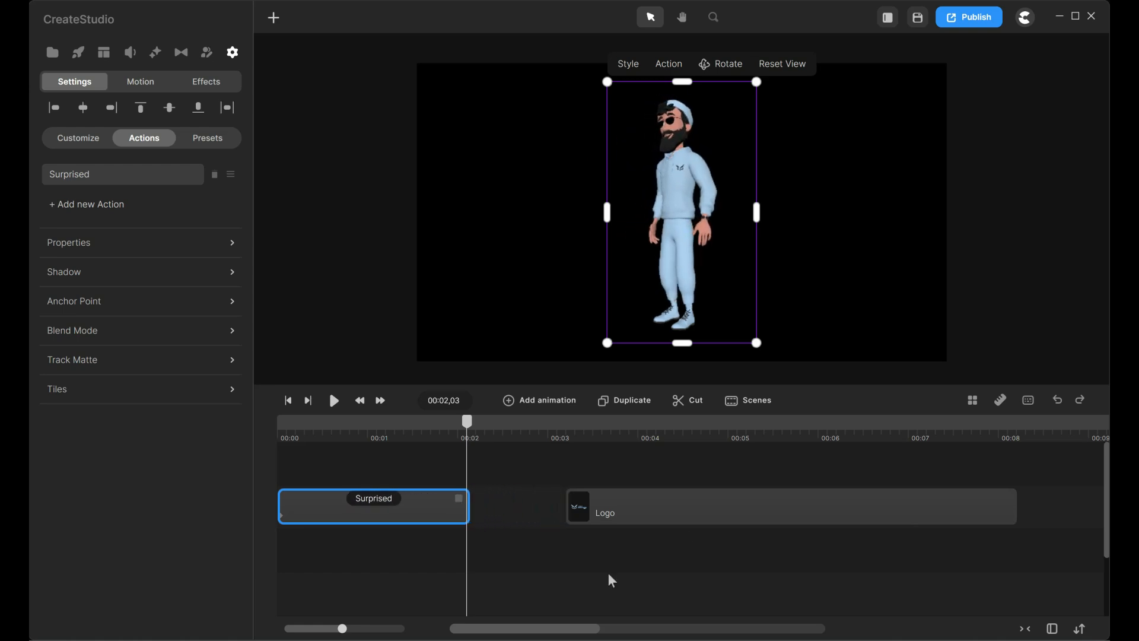
left_click_drag(688, 514, 610, 509)
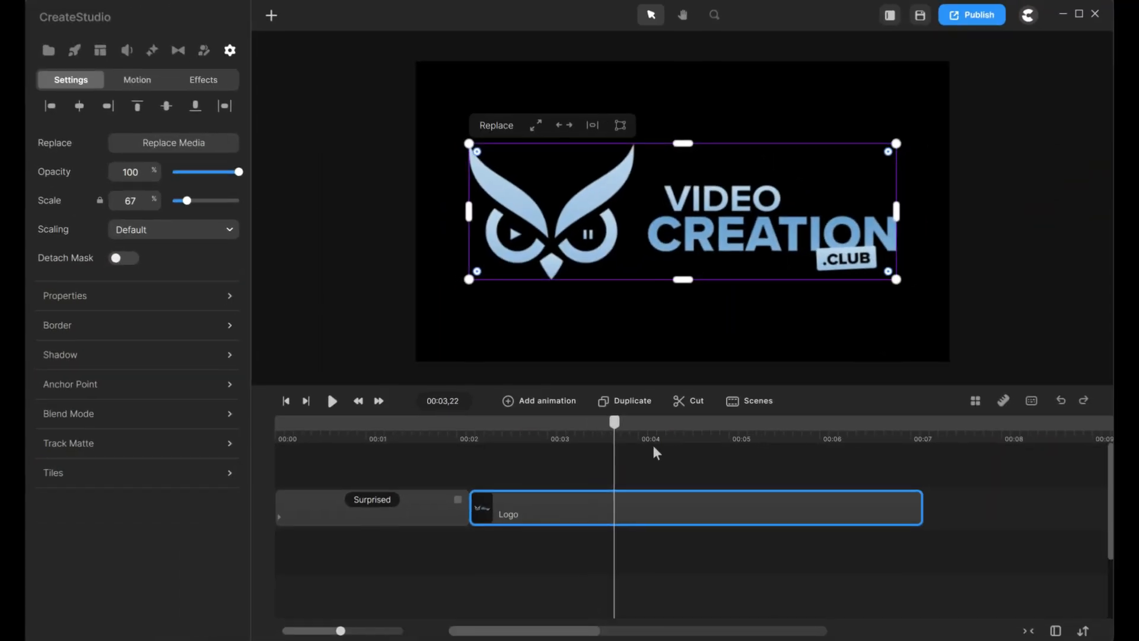
- Trim the end of the Logo clip to 00:05,02
left_click(733, 447)
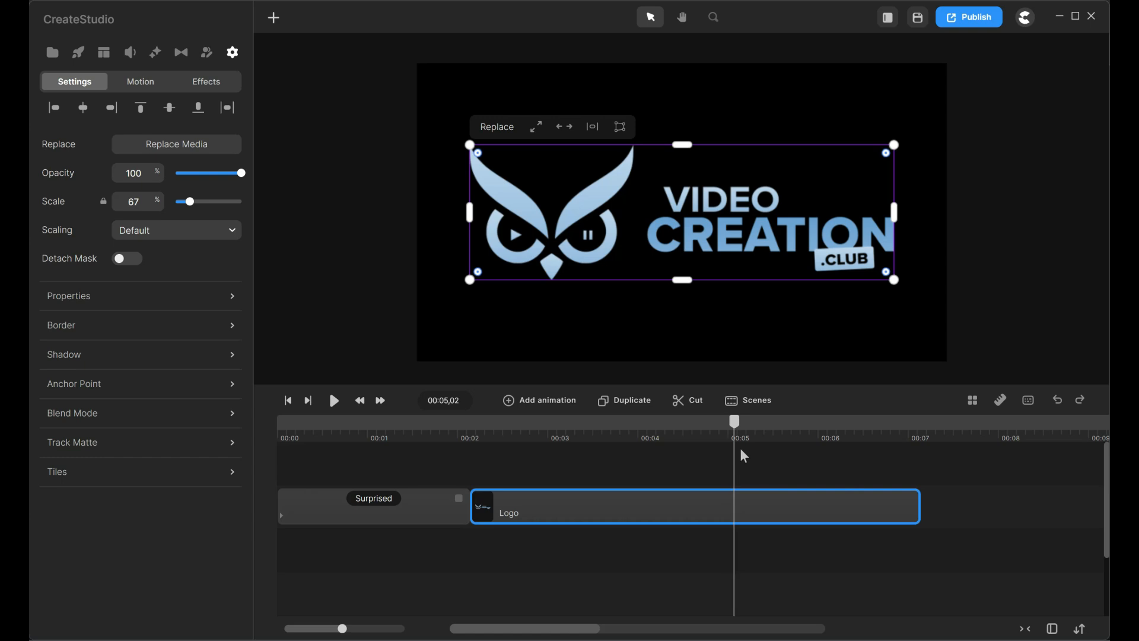
left_click_drag(921, 515, 740, 512)
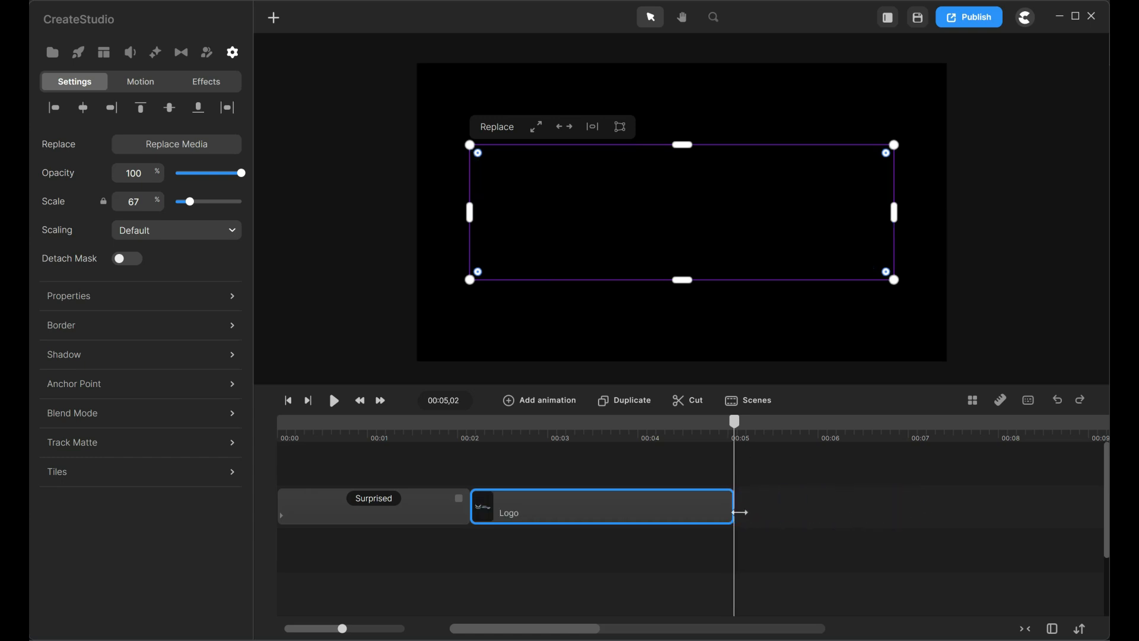
- Scale the logo down to 36% and centre it horizontally and vertically on the canvas
left_click(732, 435)
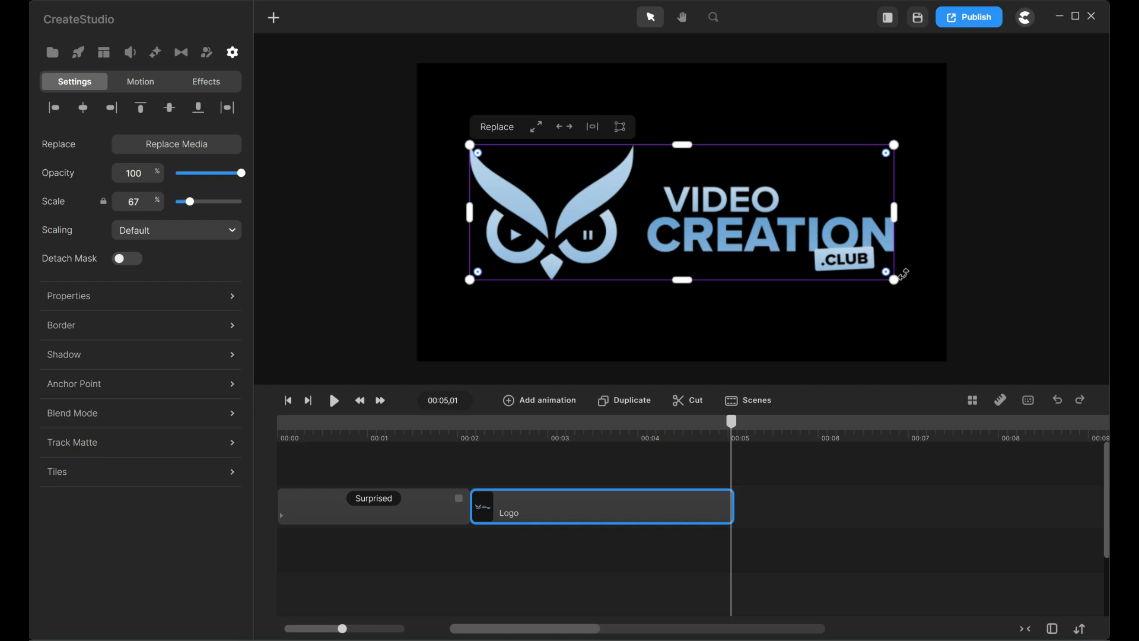
left_click_drag(904, 286, 786, 233)
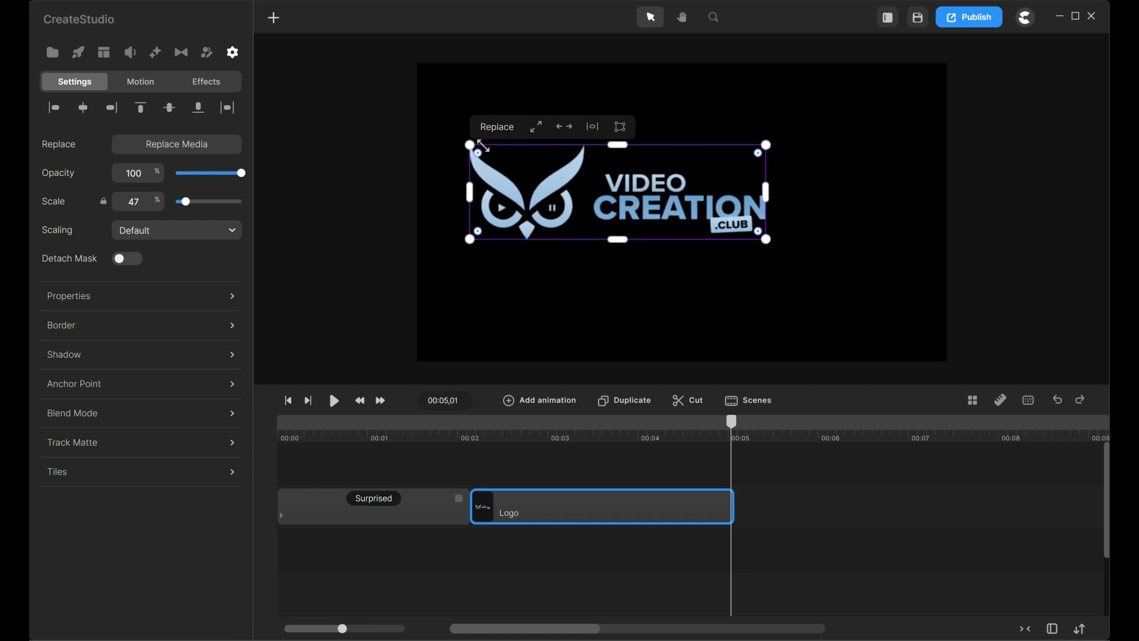
left_click_drag(480, 145, 534, 181)
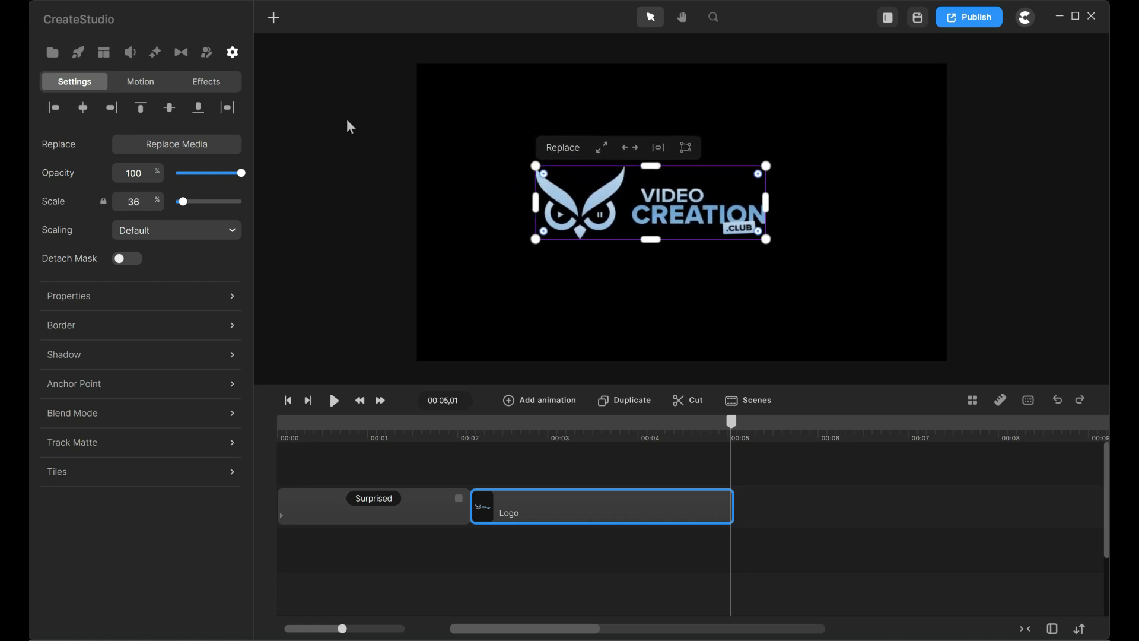
left_click(95, 112)
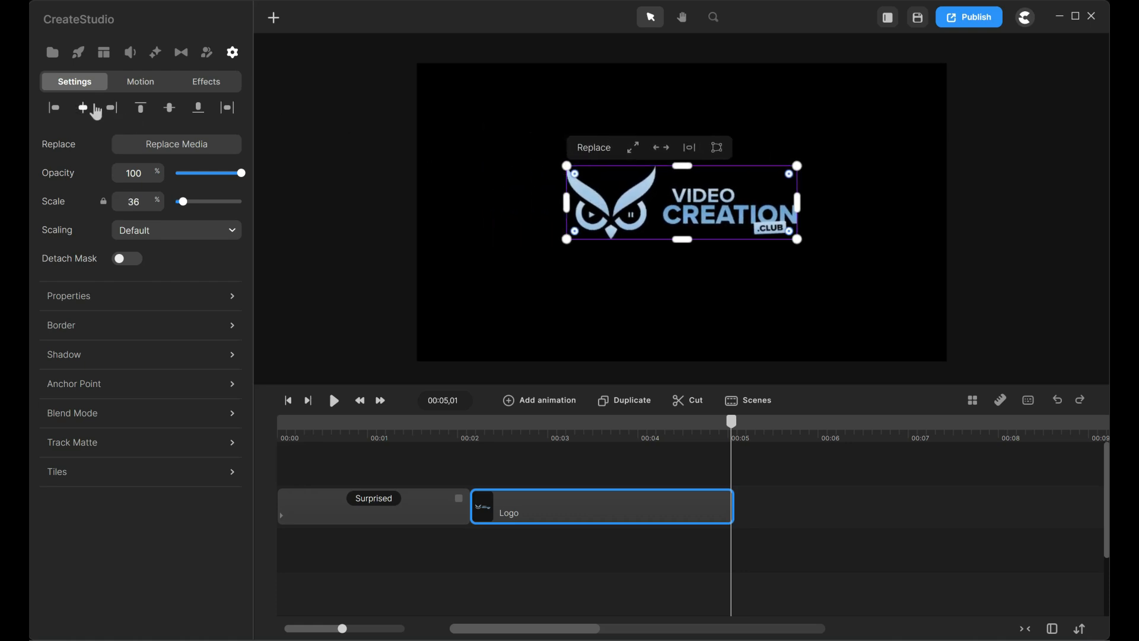
left_click(175, 112)
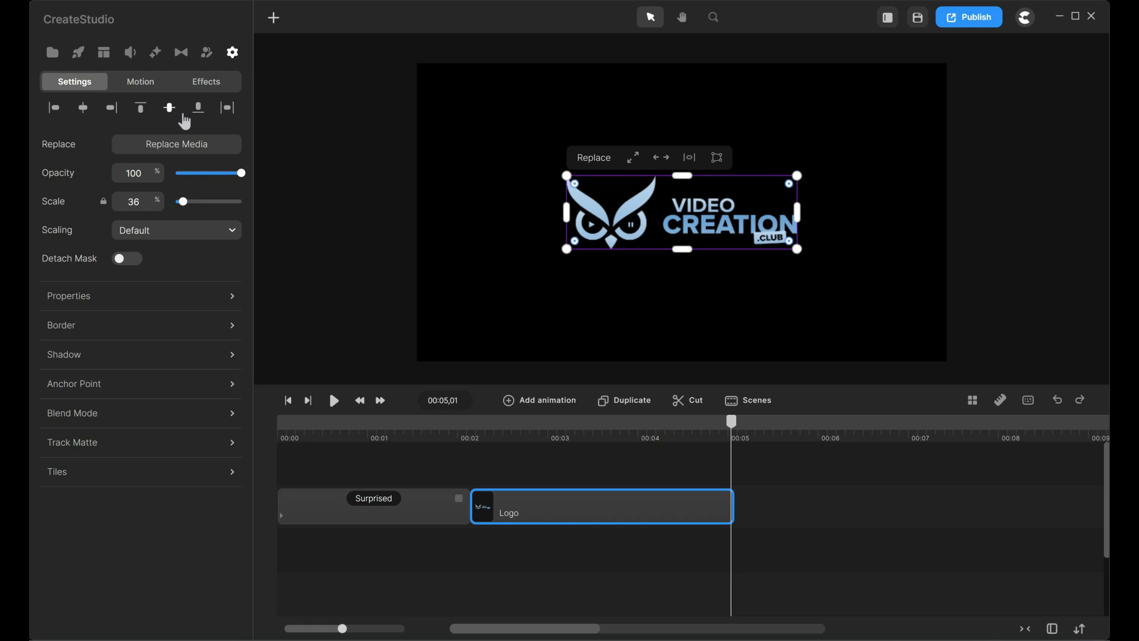
- Move the logo slightly above the vertical centre of the canvas
left_click(972, 255)
left_click(727, 231)
left_click_drag(727, 231, 719, 220)
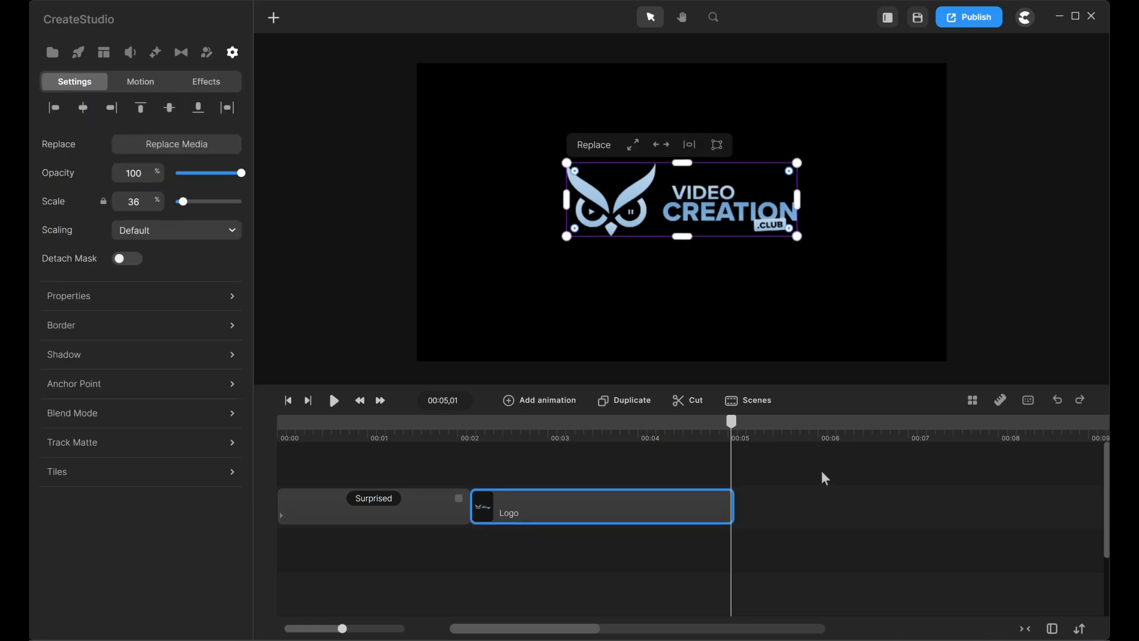
- Add the Hyper Jump transition between the character clip and the Logo clip
mouse_move(471, 518)
left_click(482, 517)
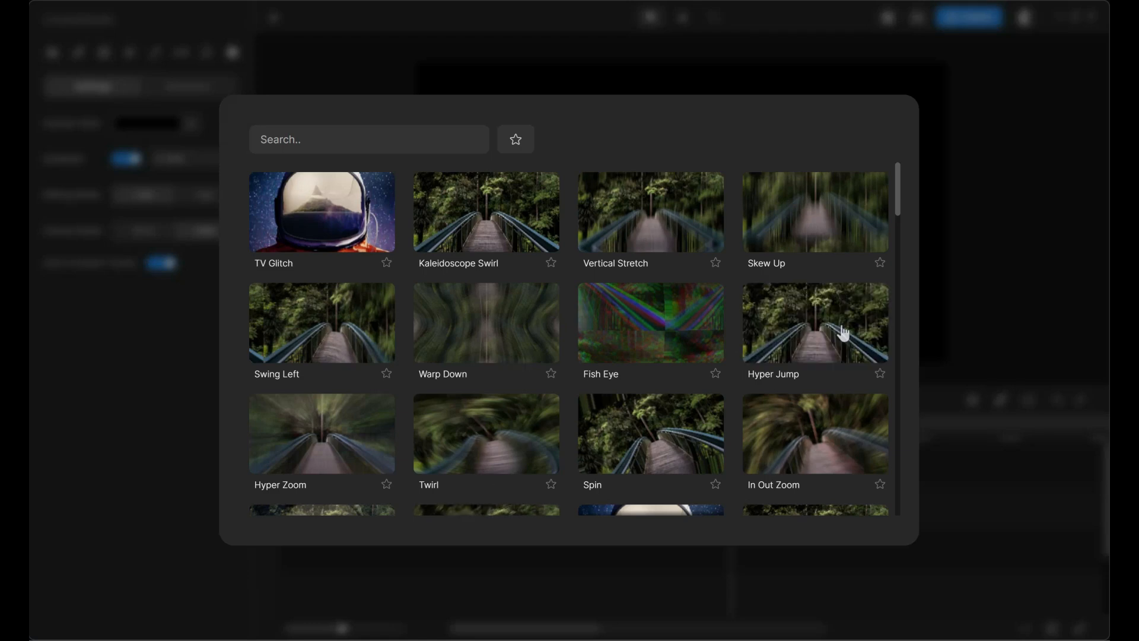
left_click(843, 333)
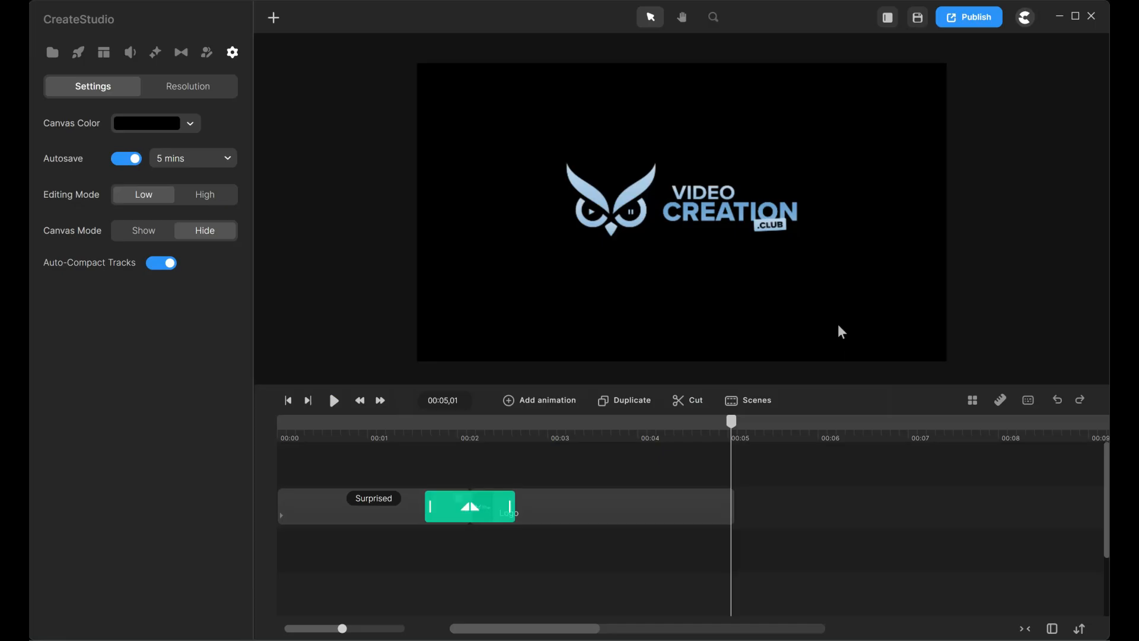
- Play back the timeline from 00:01,16 to check the transition from the character to the logo
left_click_drag(420, 442, 356, 420)
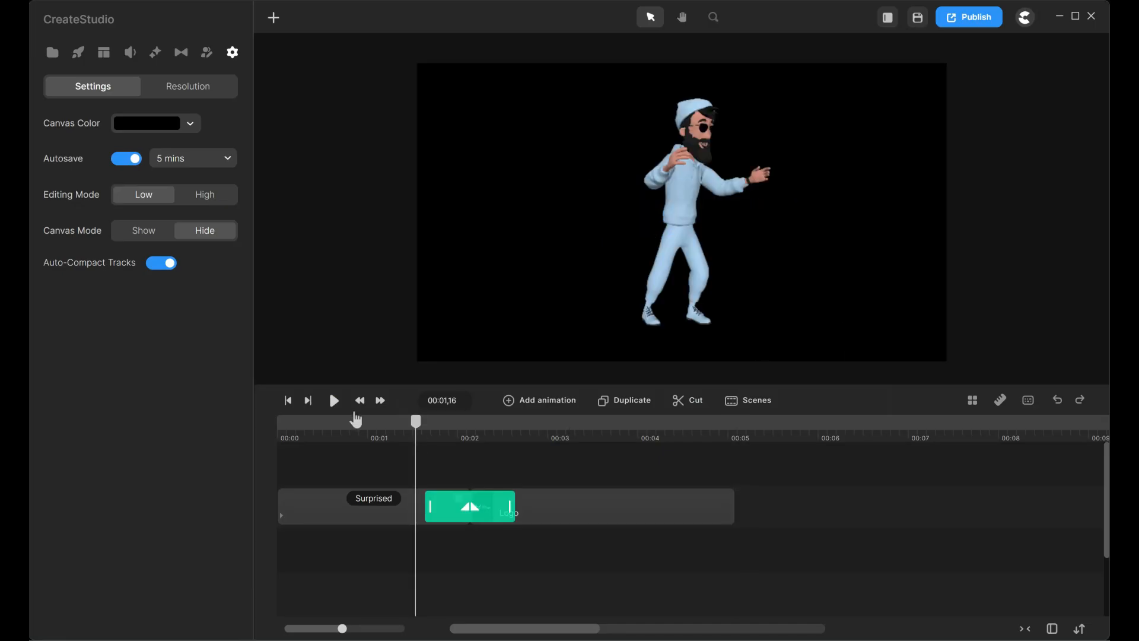
left_click(334, 400)
left_click(342, 407)
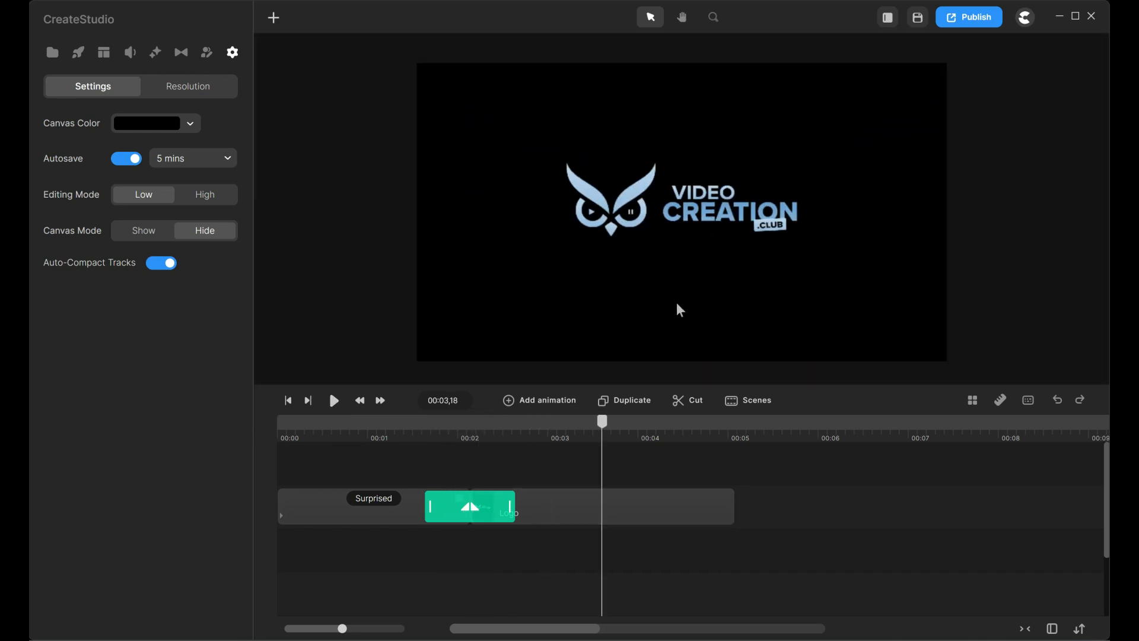
- Apply the Back Down scale-in motion to the logo
left_click(698, 221)
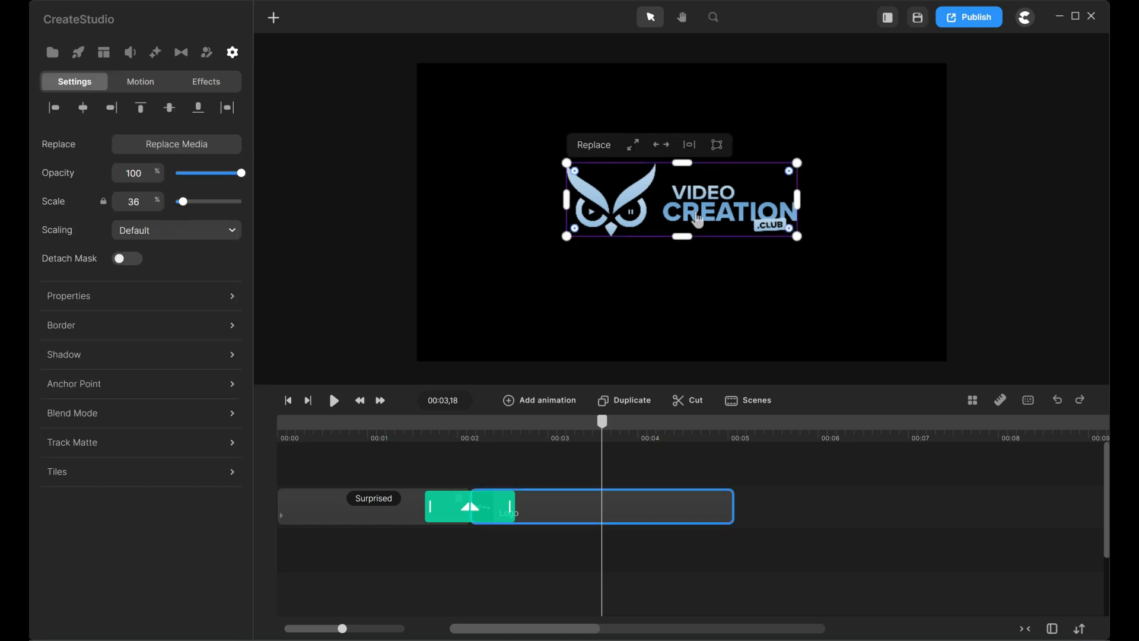
left_click(161, 89)
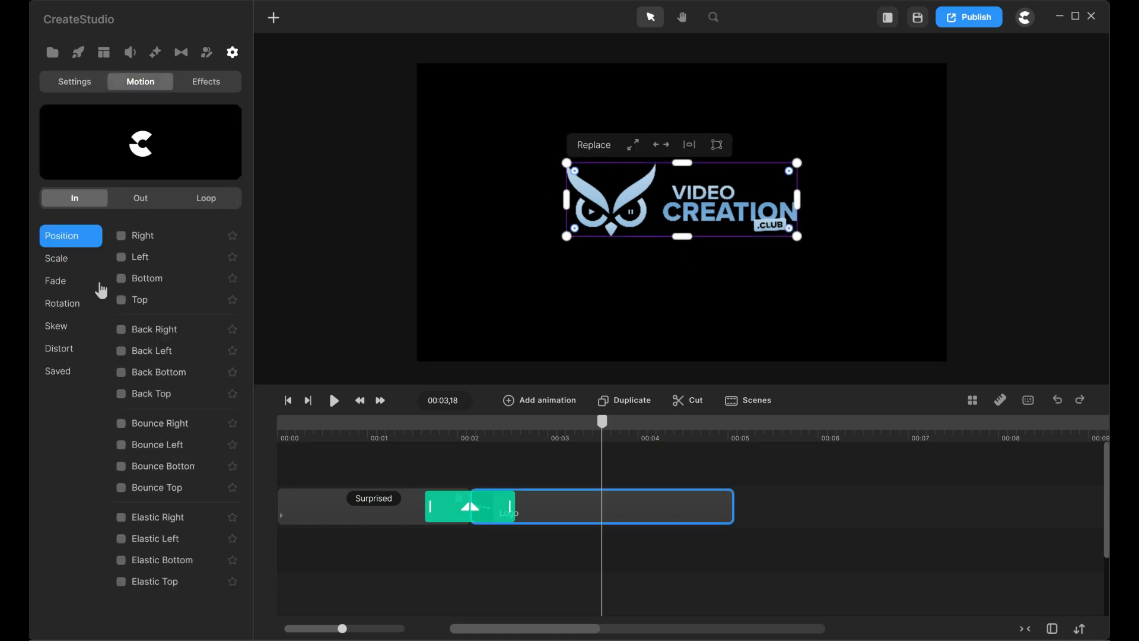
left_click(62, 262)
left_click(123, 308)
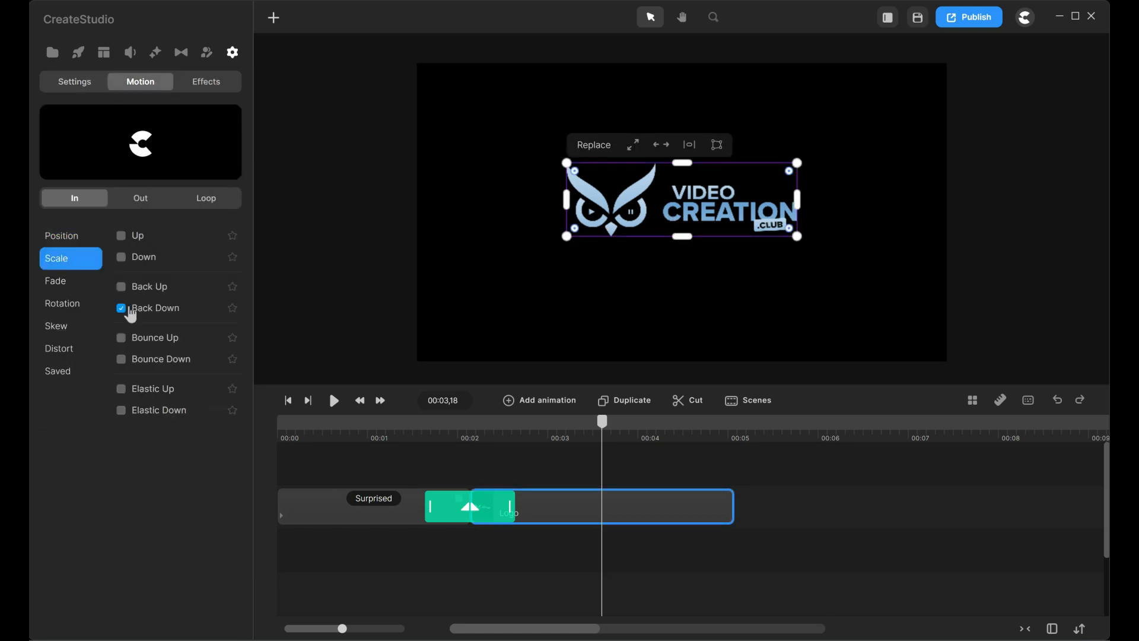
- Play back the timeline from 00:01,16 to preview the logo's entrance motion
left_click(418, 434)
left_click(334, 400)
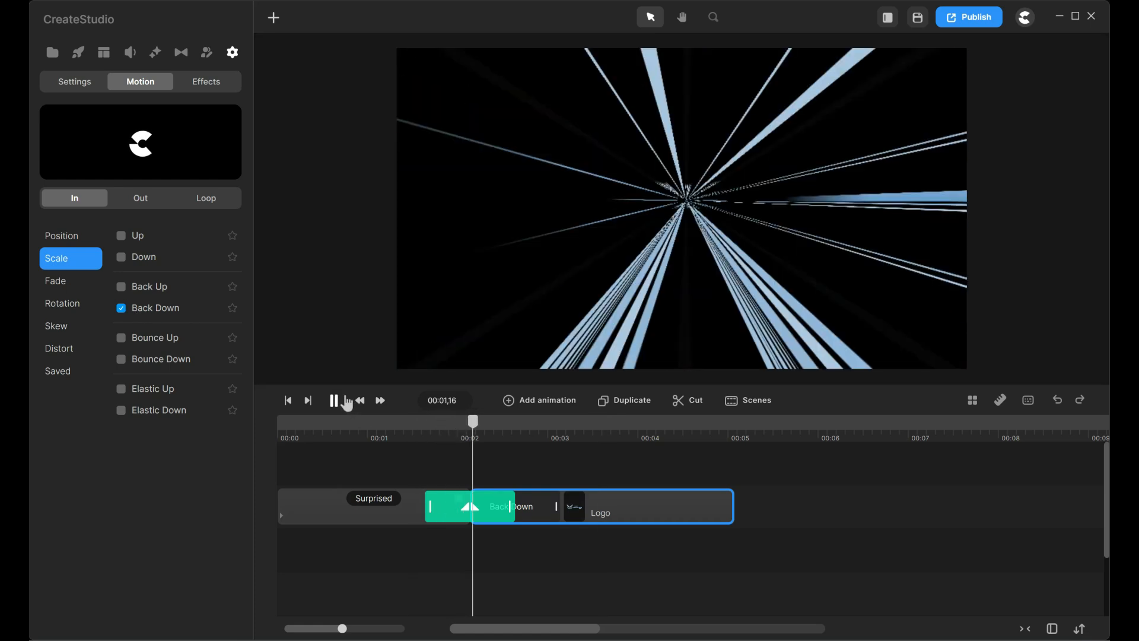
left_click(334, 400)
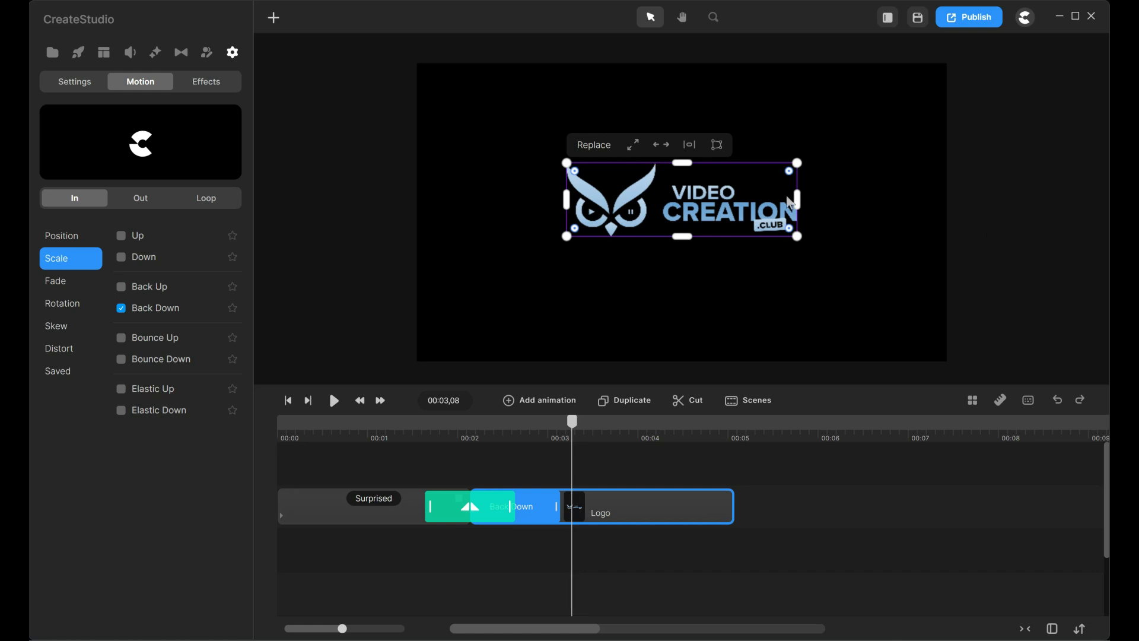
- Look through the built-in Fx sounds and the browser's Pixabay results for tornado logo, whoosh cinematic and heartbeat
left_click(130, 52)
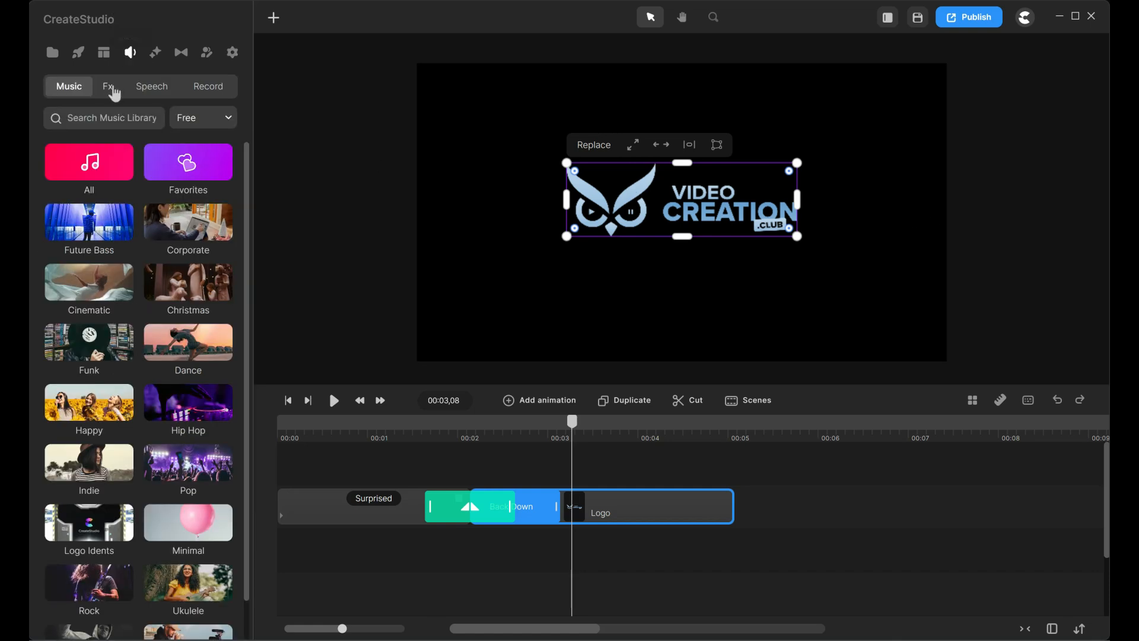
left_click(113, 90)
scroll(122, 247, "down", 6)
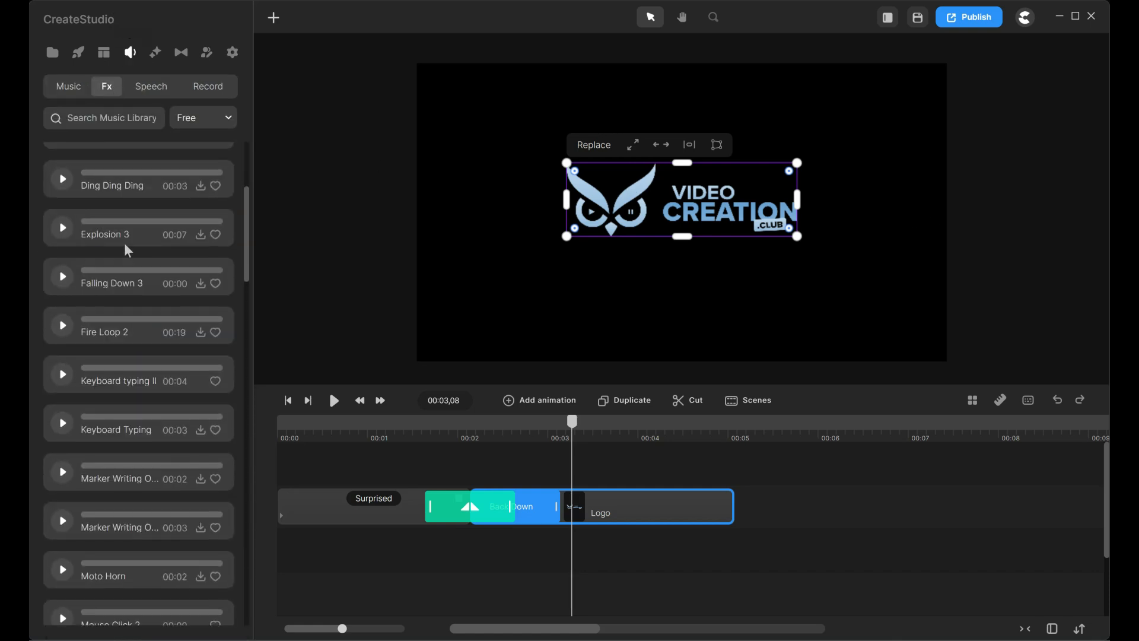
key("alt+Tab")
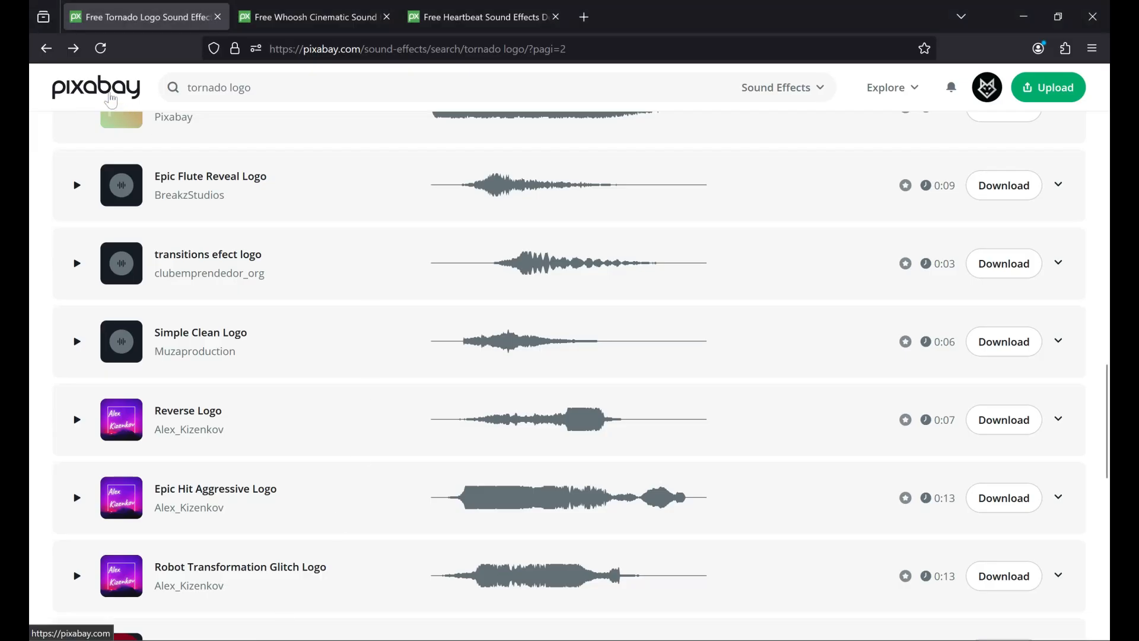
left_click(313, 21)
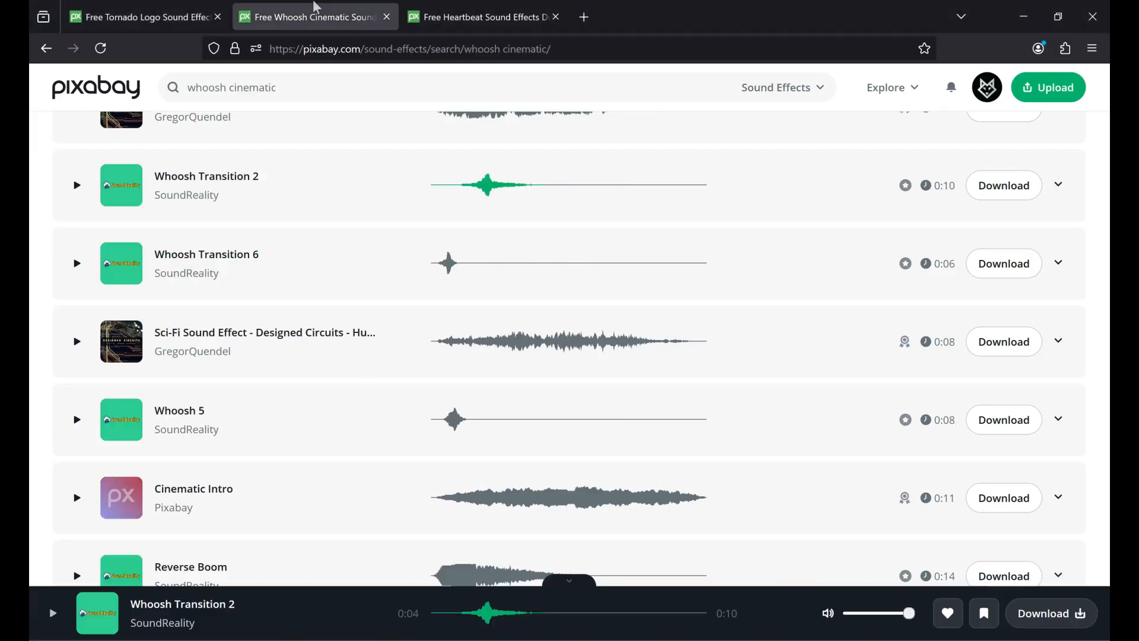
left_click(495, 27)
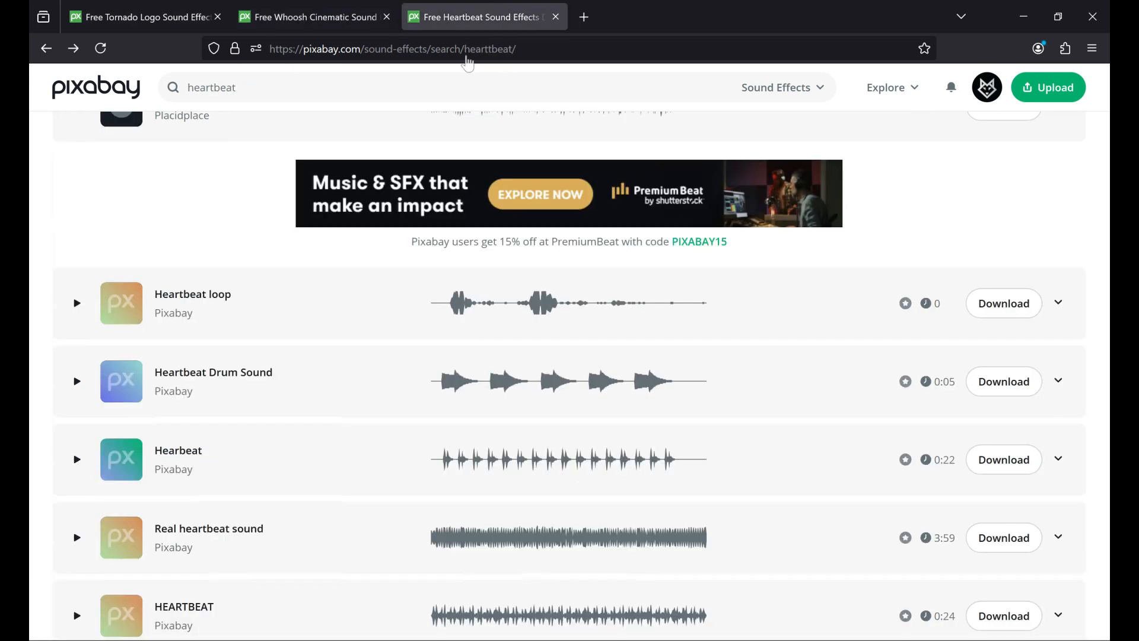
- Switch back to CreateStudio and import the heartbeat-loop, transitions-efect-logo and whoosh-transition-2 sound files from the FX folder
mouse_move(380, 638)
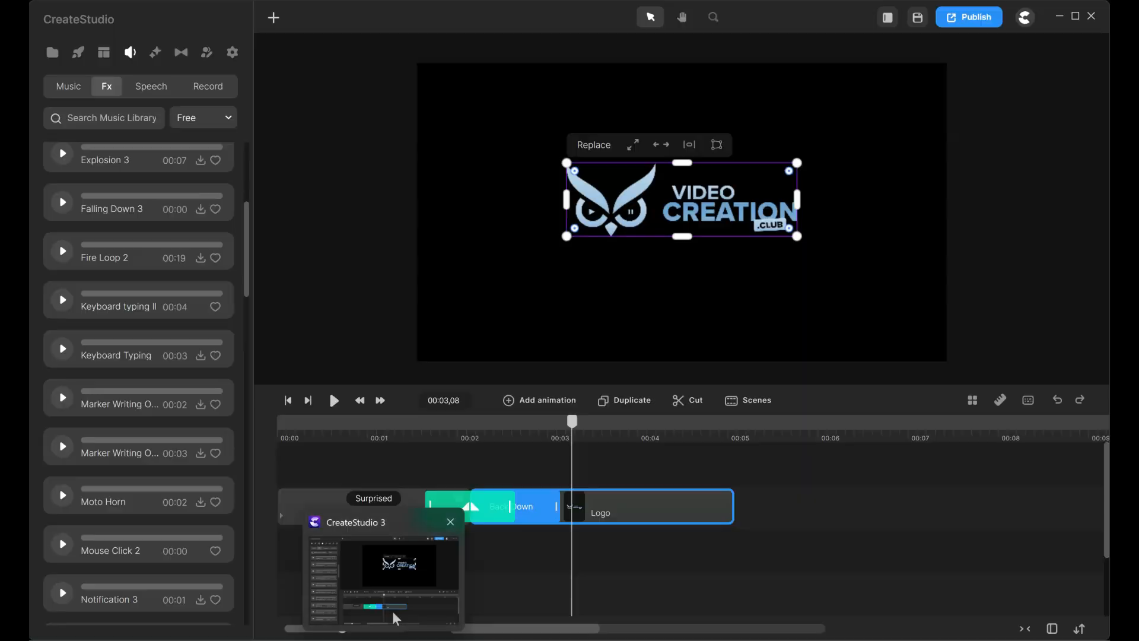
left_click(393, 610)
left_click(54, 53)
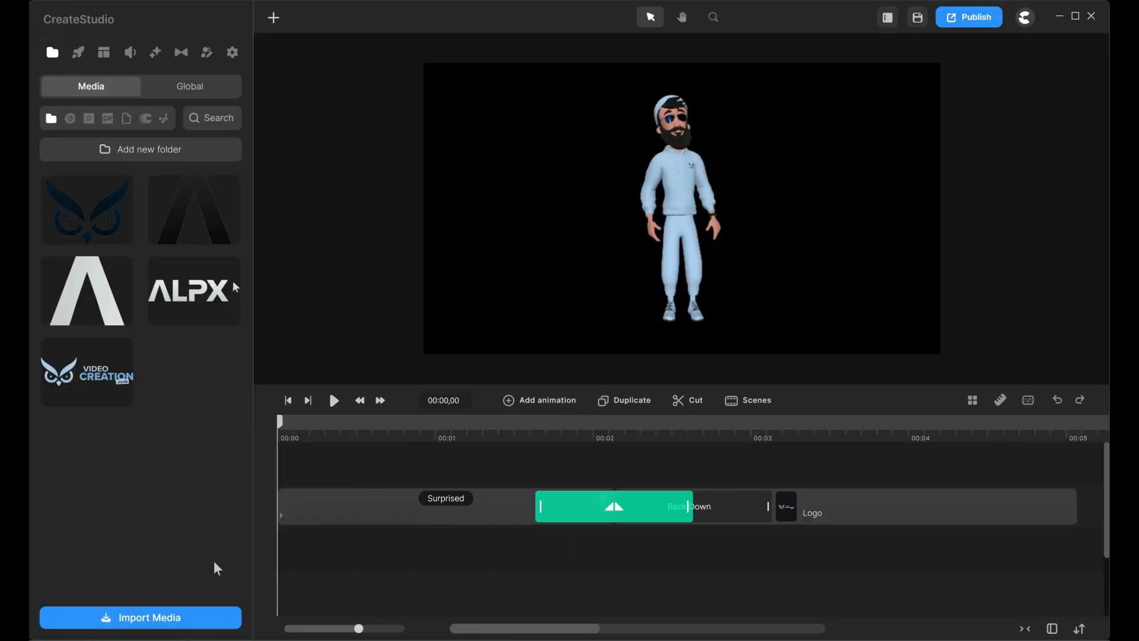
left_click(146, 617)
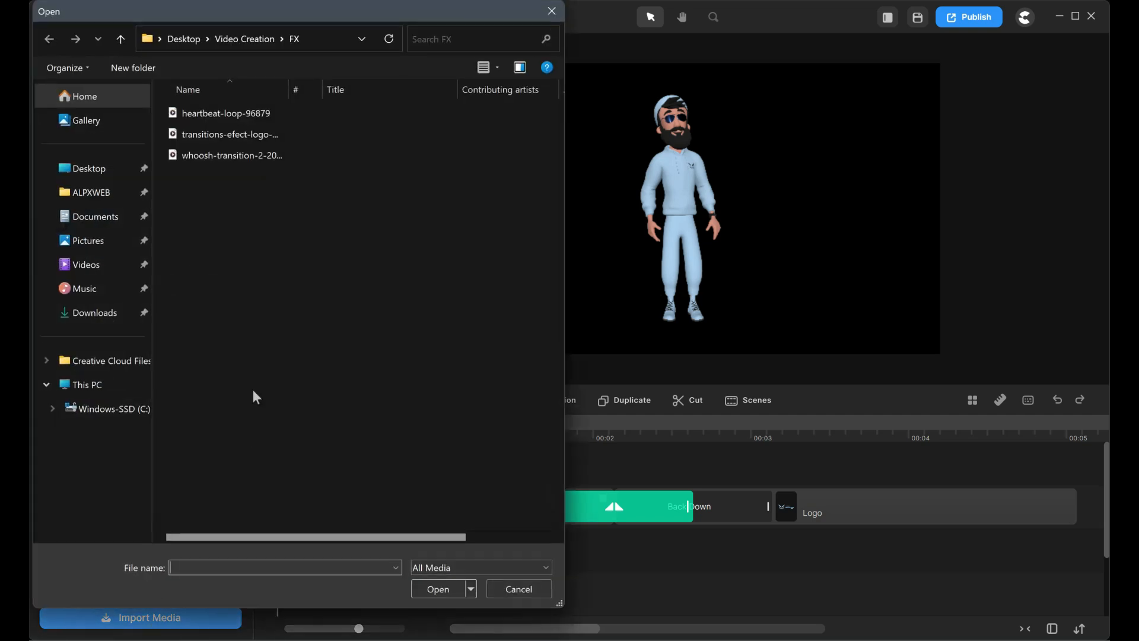
left_click_drag(252, 354, 232, 116)
left_click(437, 590)
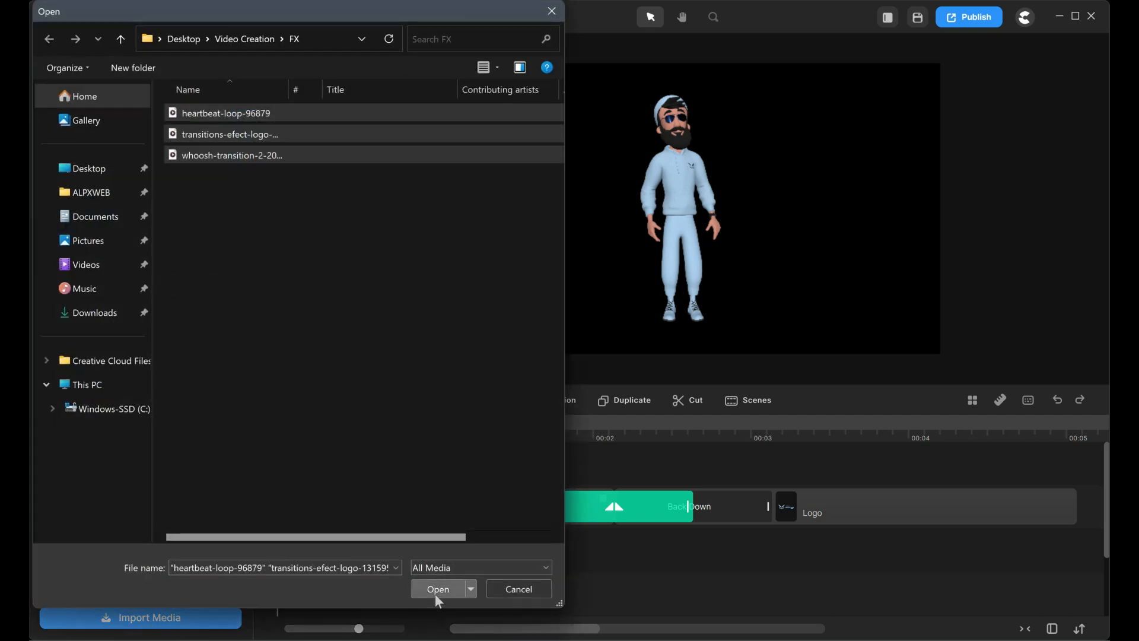
- Place the heartbeat sound at about 2.6 s, the whoosh near the timeline start and the transitions-efect-logo sound at about 0.5 s on separate tracks
left_click_drag(194, 371, 728, 562)
left_click(52, 53)
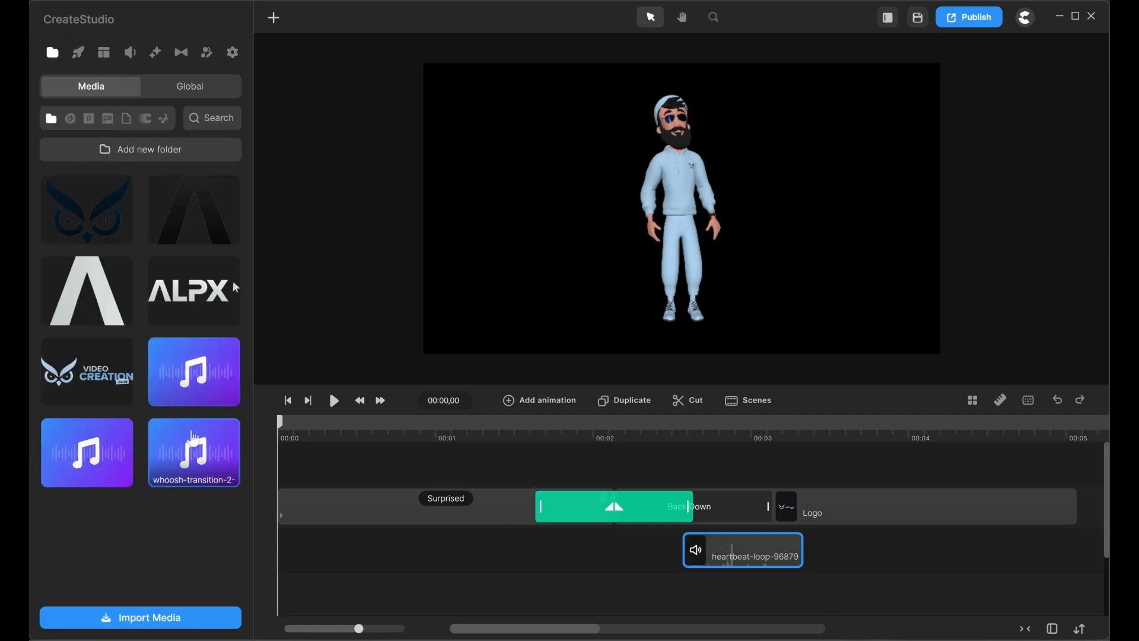
left_click_drag(419, 575, 396, 581)
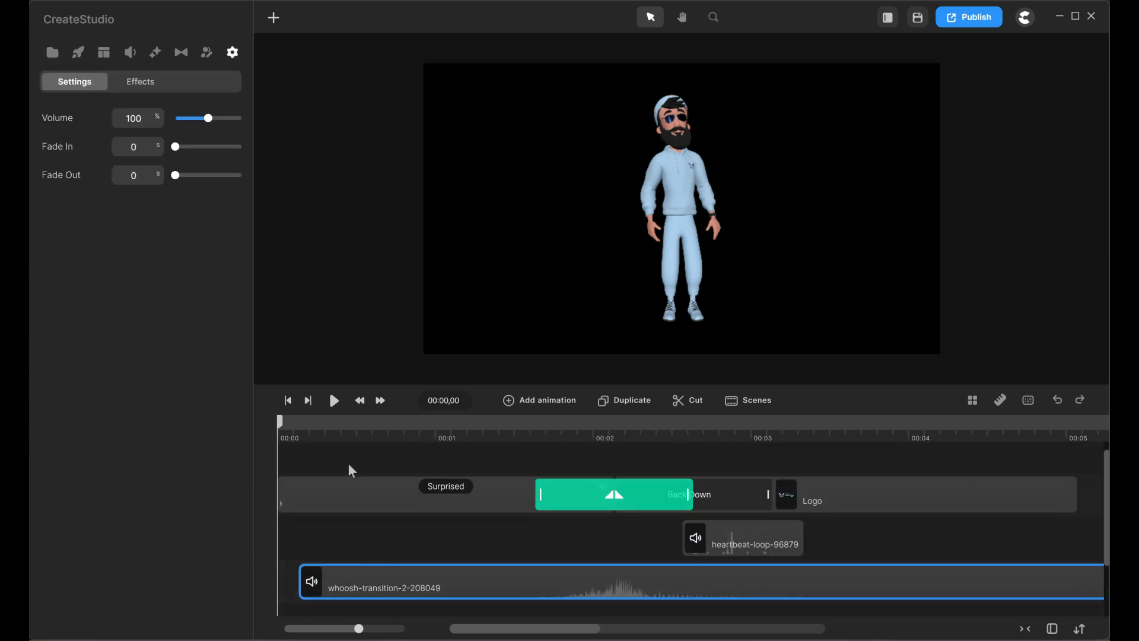
left_click(52, 52)
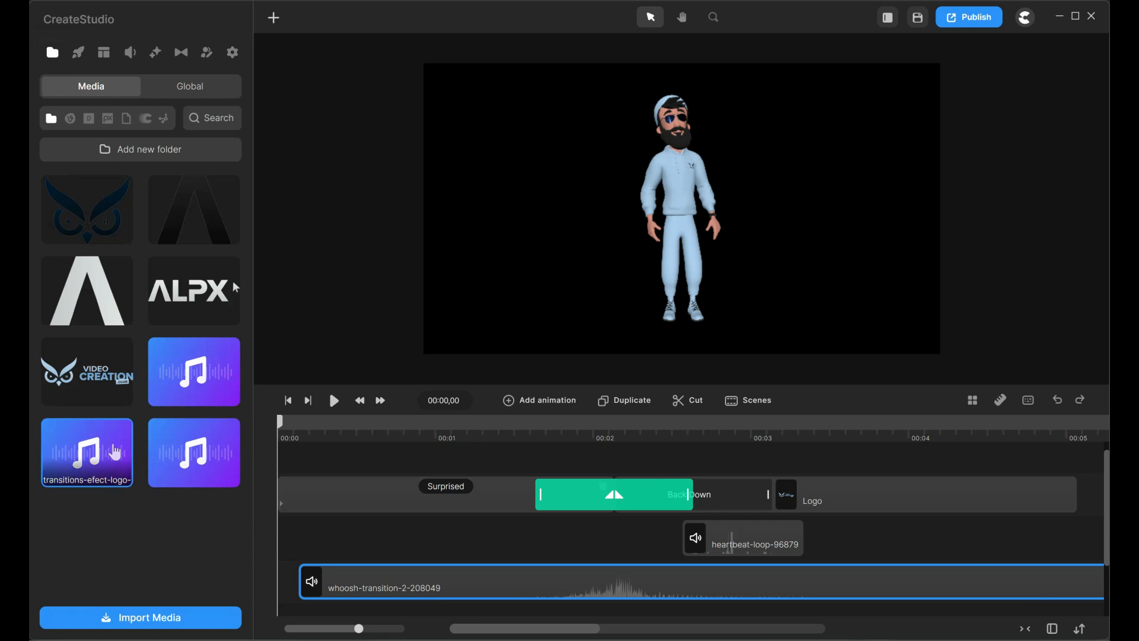
left_click_drag(115, 452, 410, 511)
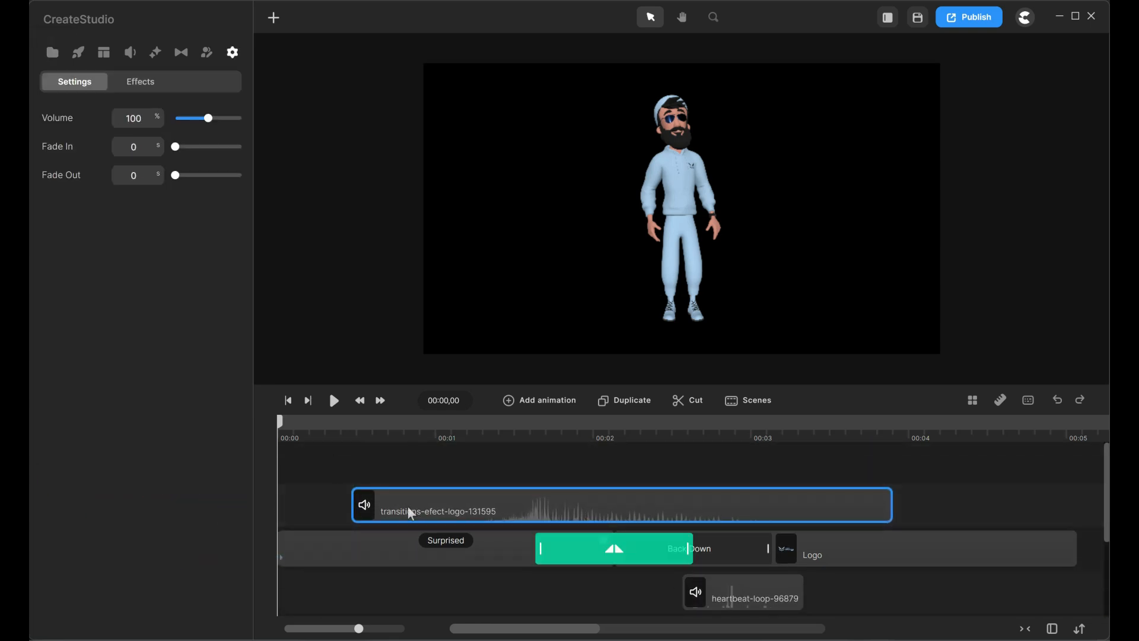
- Play back the timeline from the start to check the sound effects against the animation
left_click(335, 401)
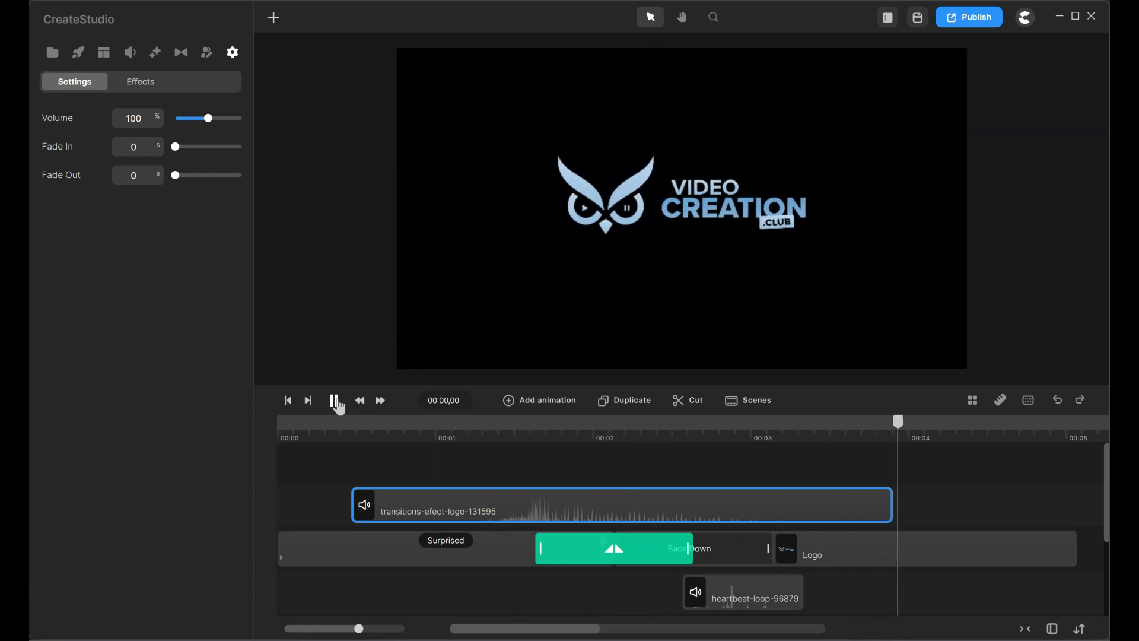
left_click(336, 402)
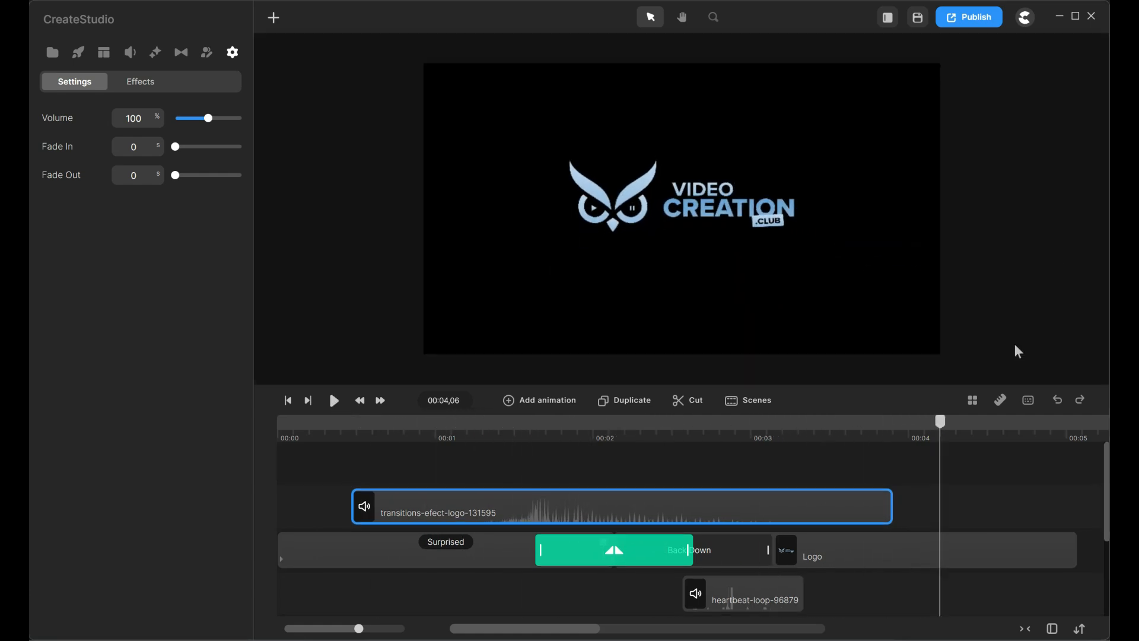
left_click(1008, 484)
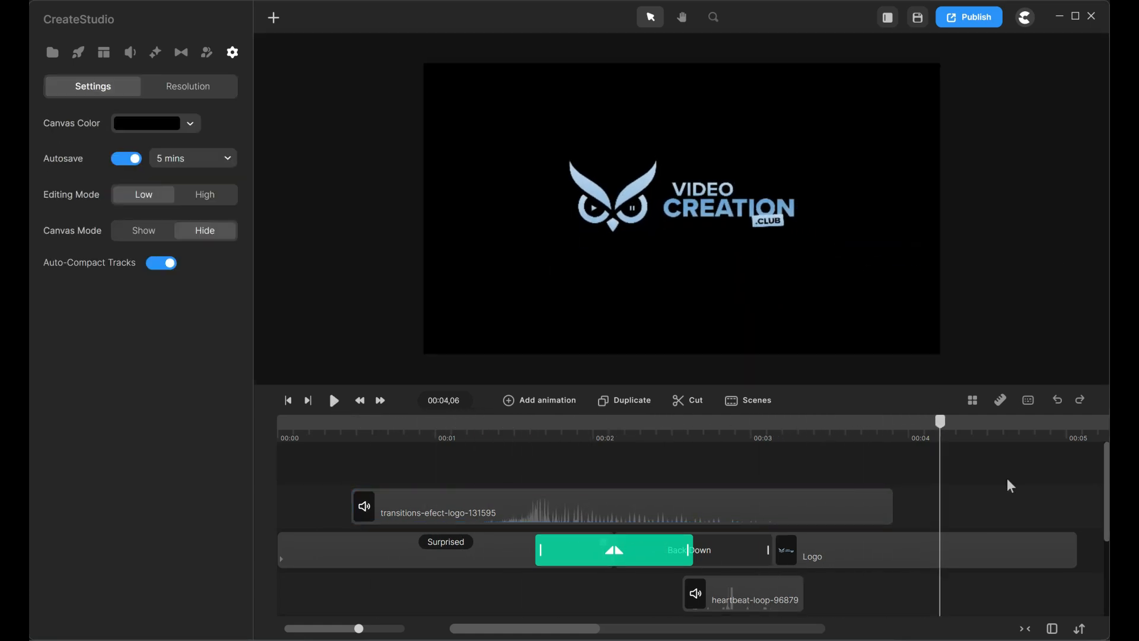
- Set the volume of the heartbeat-loop clip to 200%
left_click(755, 594)
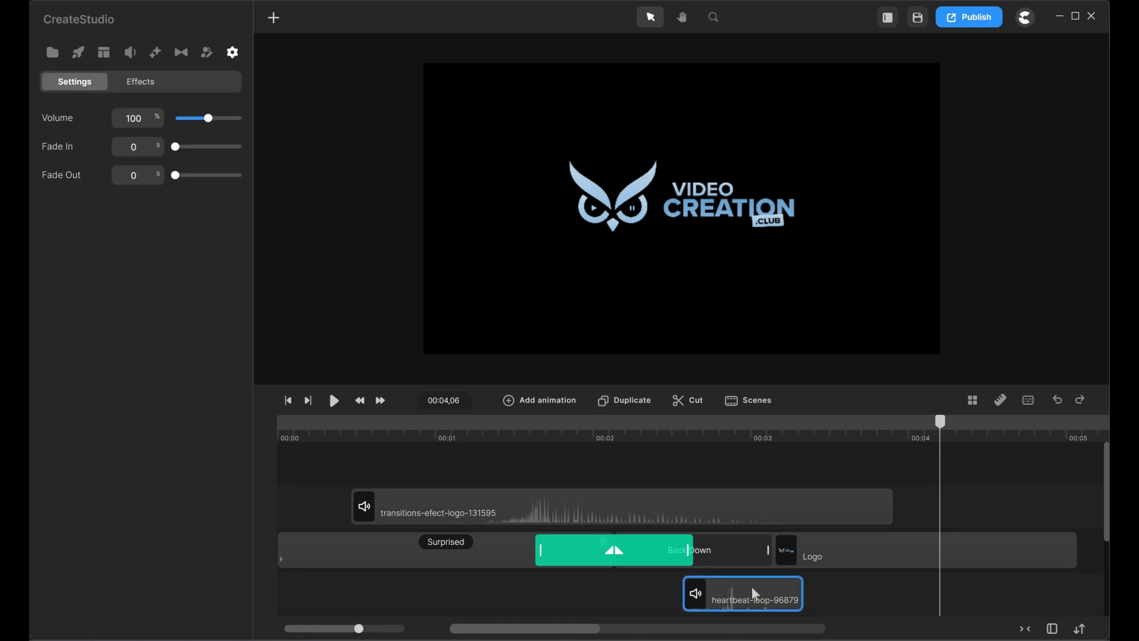
left_click_drag(218, 119, 239, 118)
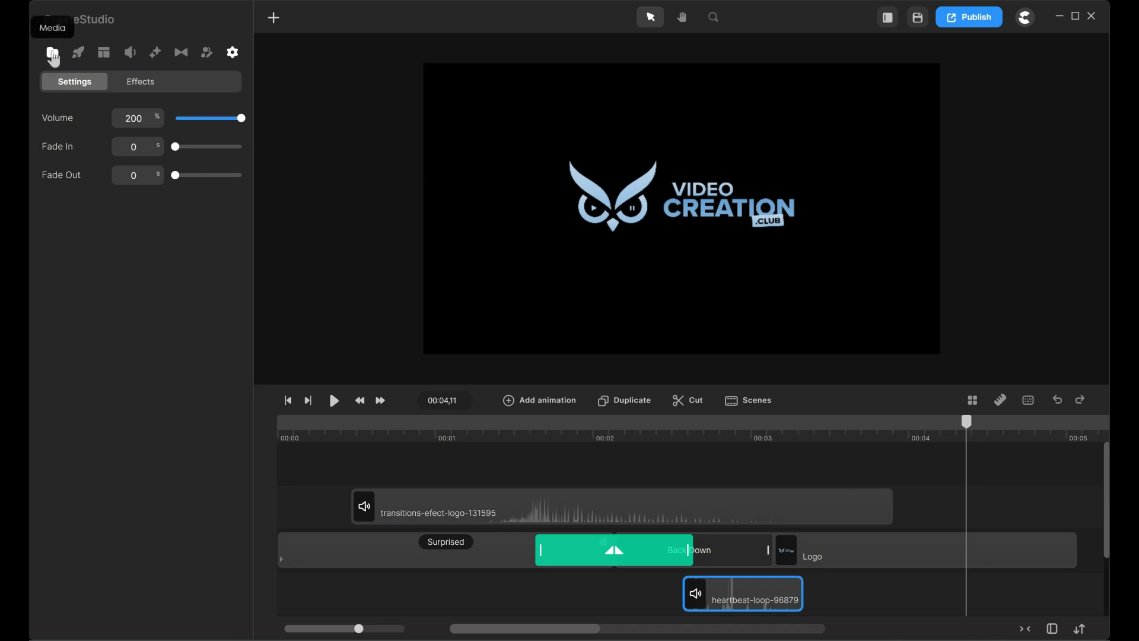
- Look through the Pixabay stock videos and the Visual Effects elements for overlay footage
left_click(52, 54)
left_click(108, 117)
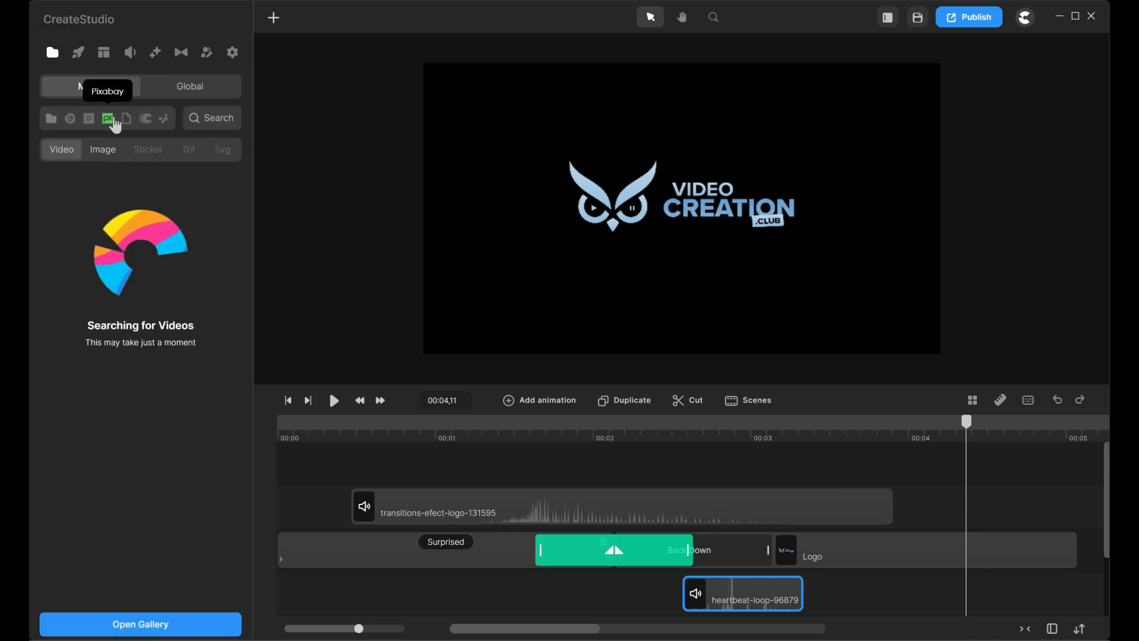
left_click(79, 54)
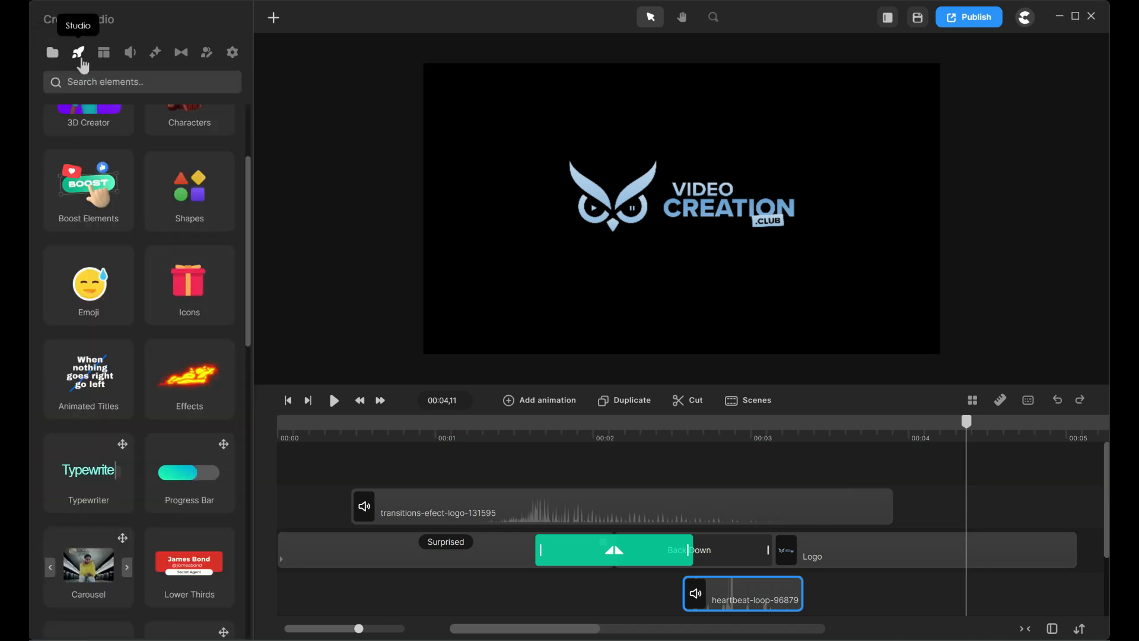
scroll(74, 508, "down", 15)
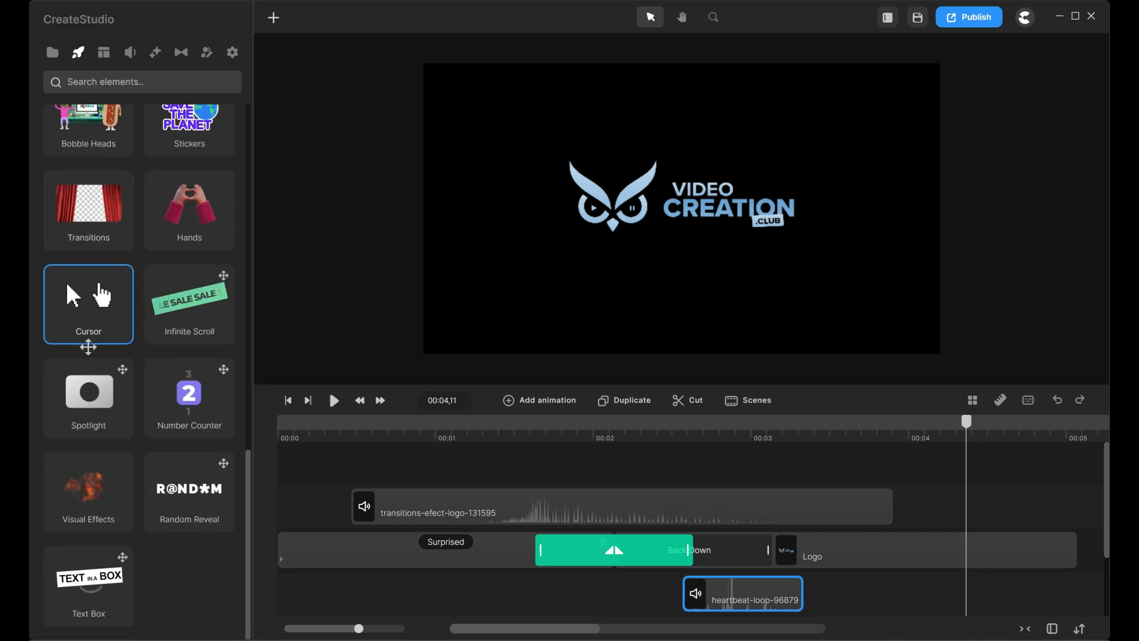
left_click(74, 508)
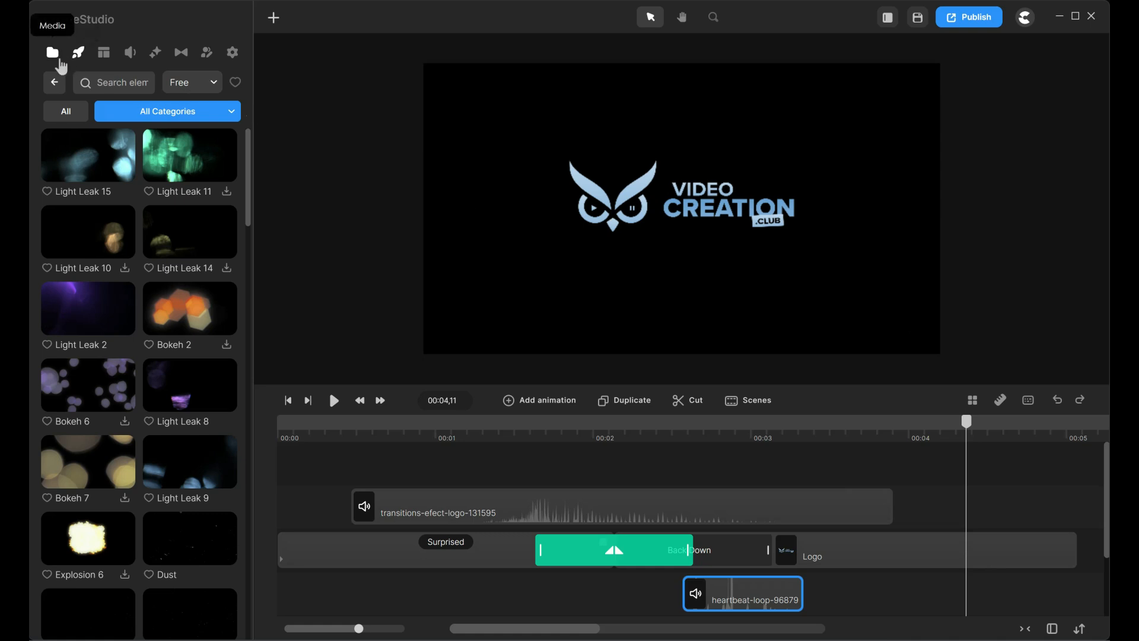
- Search the Pixabay stock videos for "galaxy intro" and download the blue light-streak clip into the project media
left_click(58, 60)
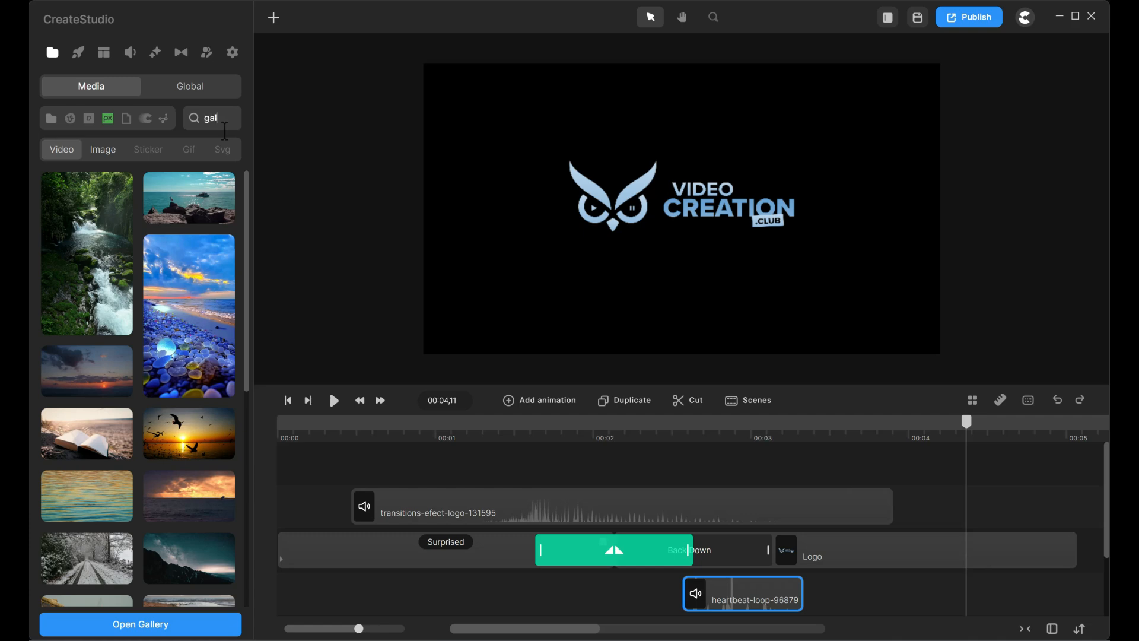
type("o")
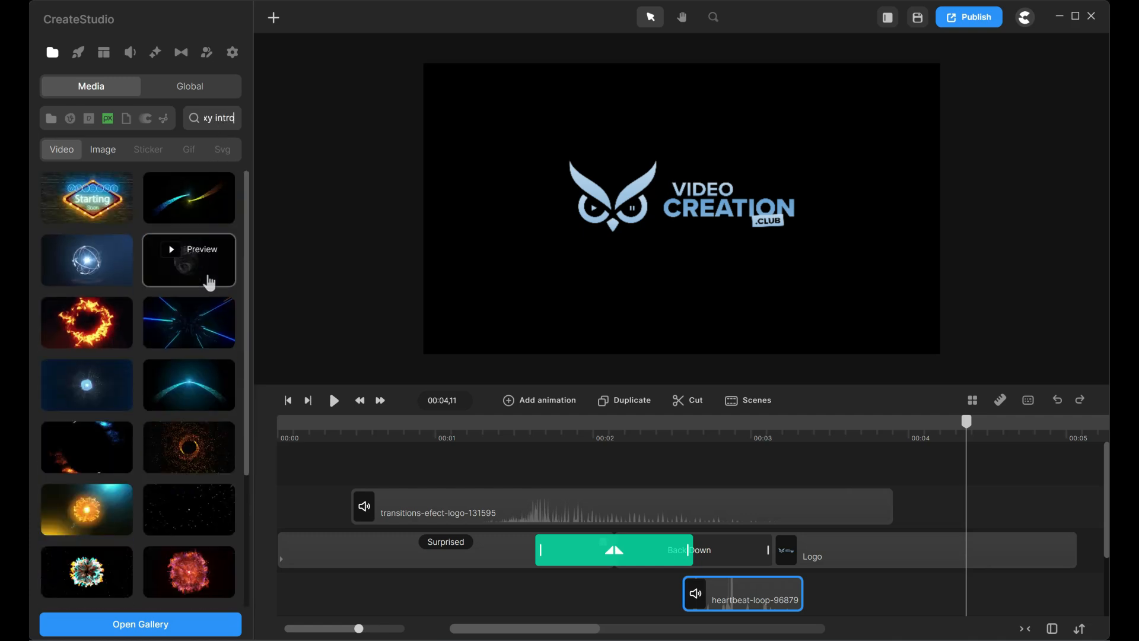
scroll(196, 308, "down", 10)
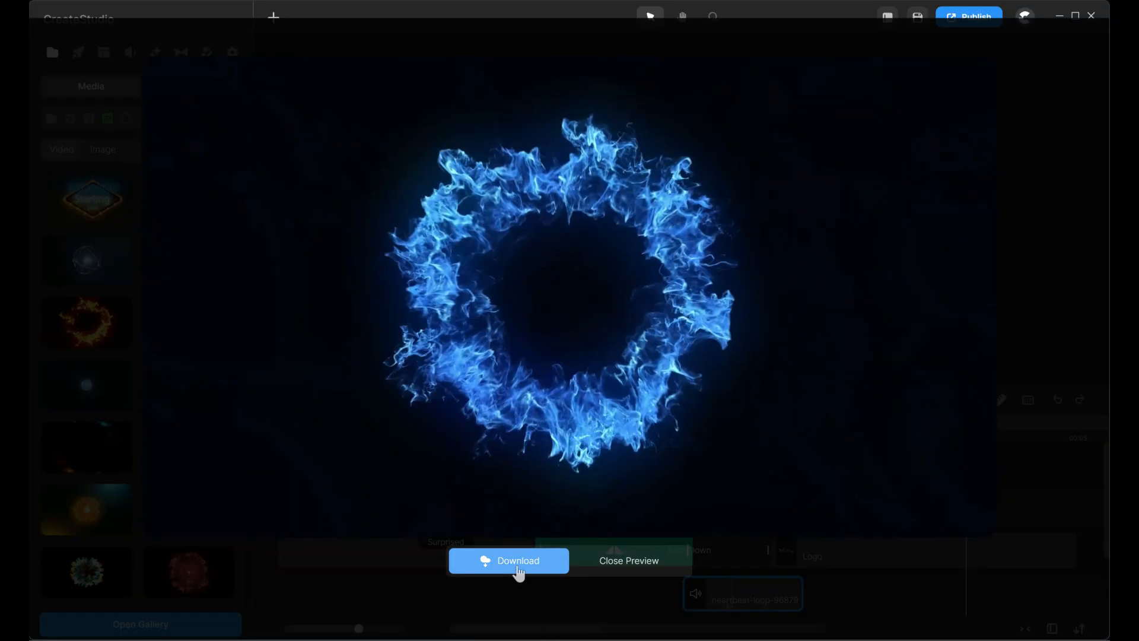
left_click(516, 571)
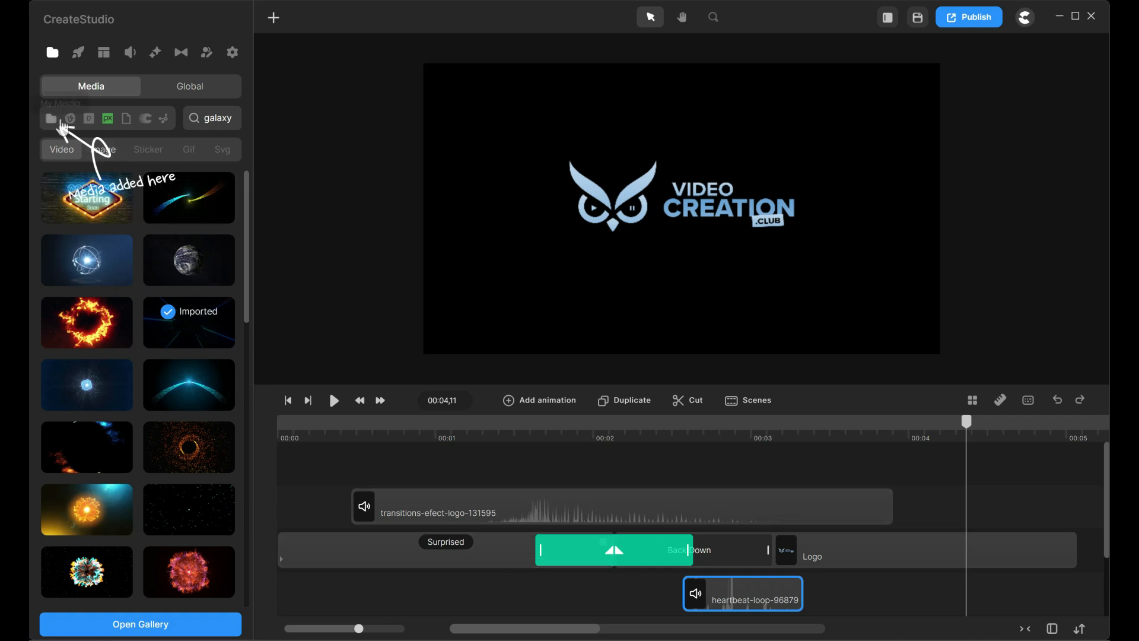
- Place the blue light-streak video at the timeline start on a new track above all other clips
left_click(59, 120)
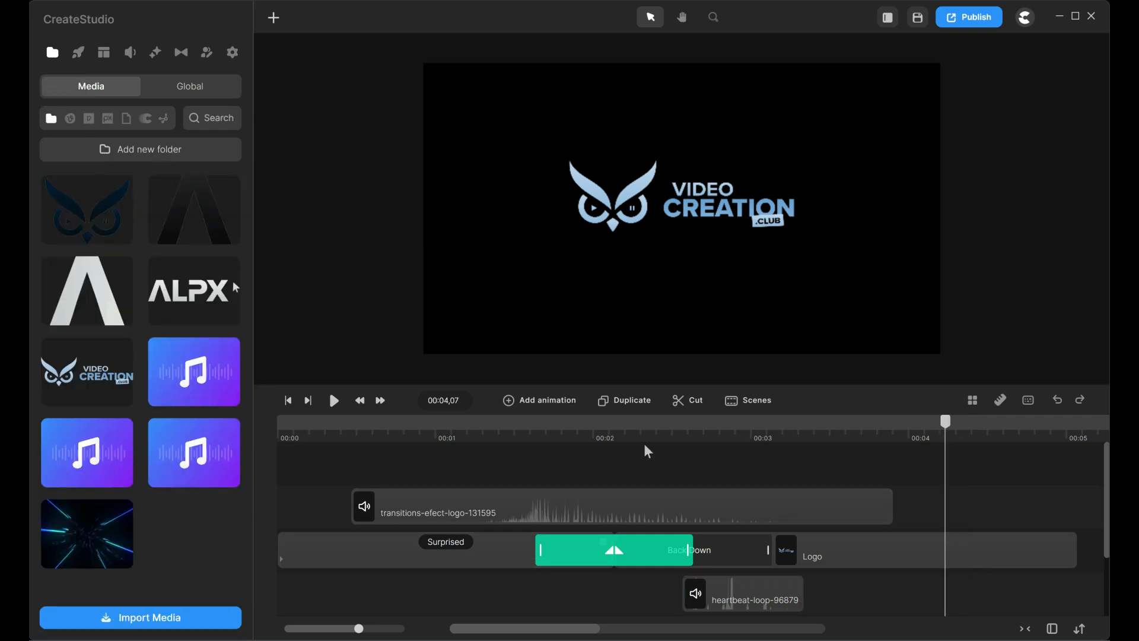
left_click_drag(89, 546, 298, 478)
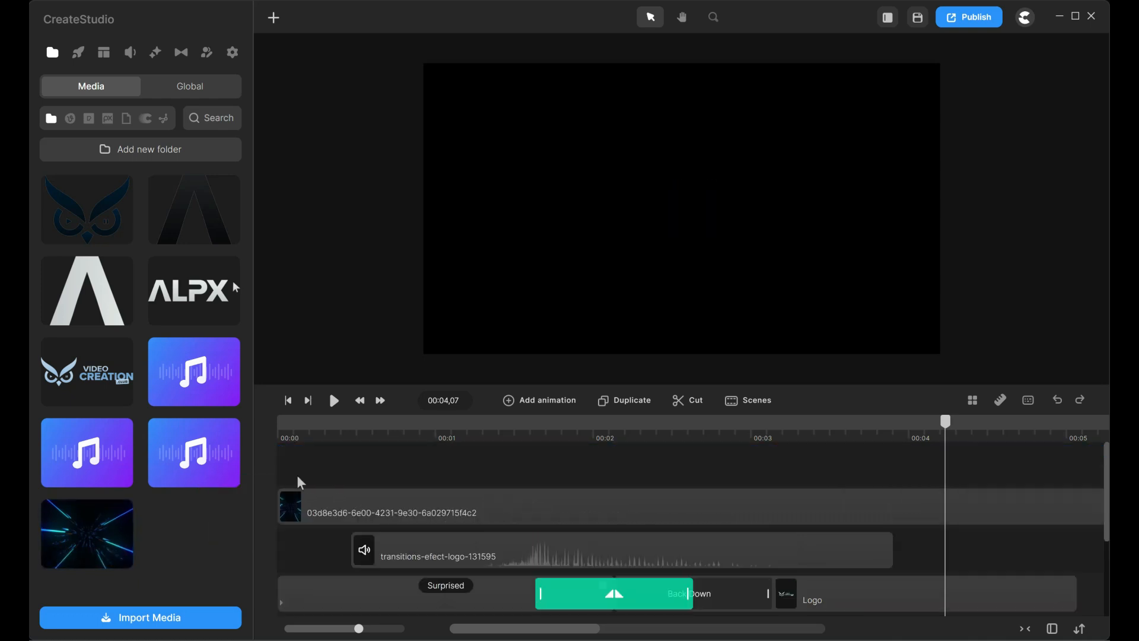
- Set the blend mode of the blue light-streak video to Lighter
left_click(323, 497)
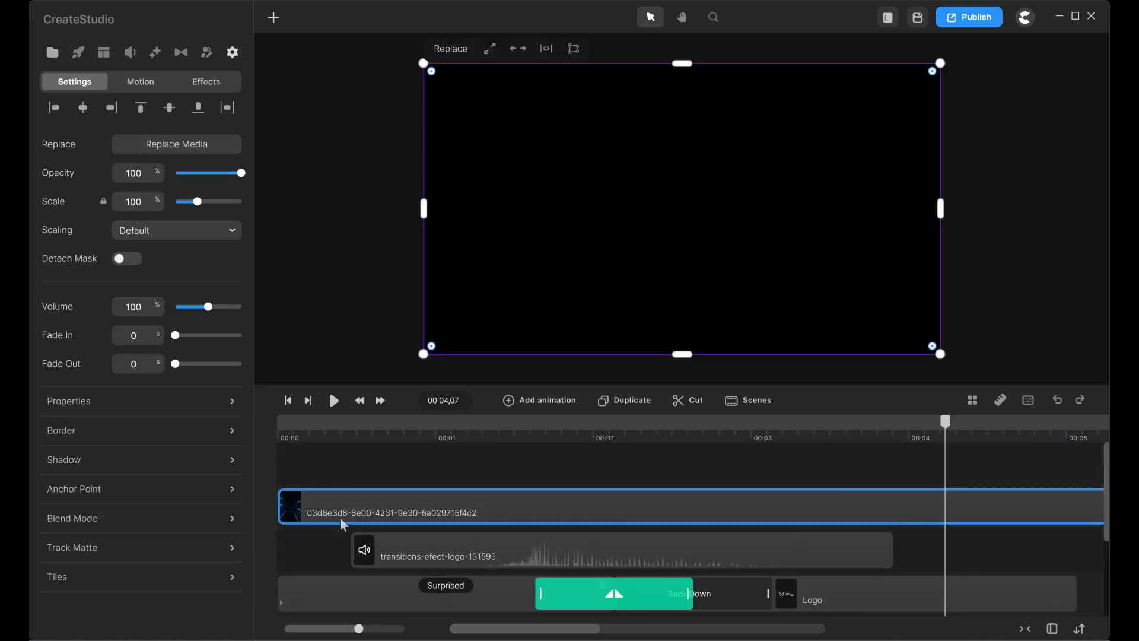
left_click(135, 532)
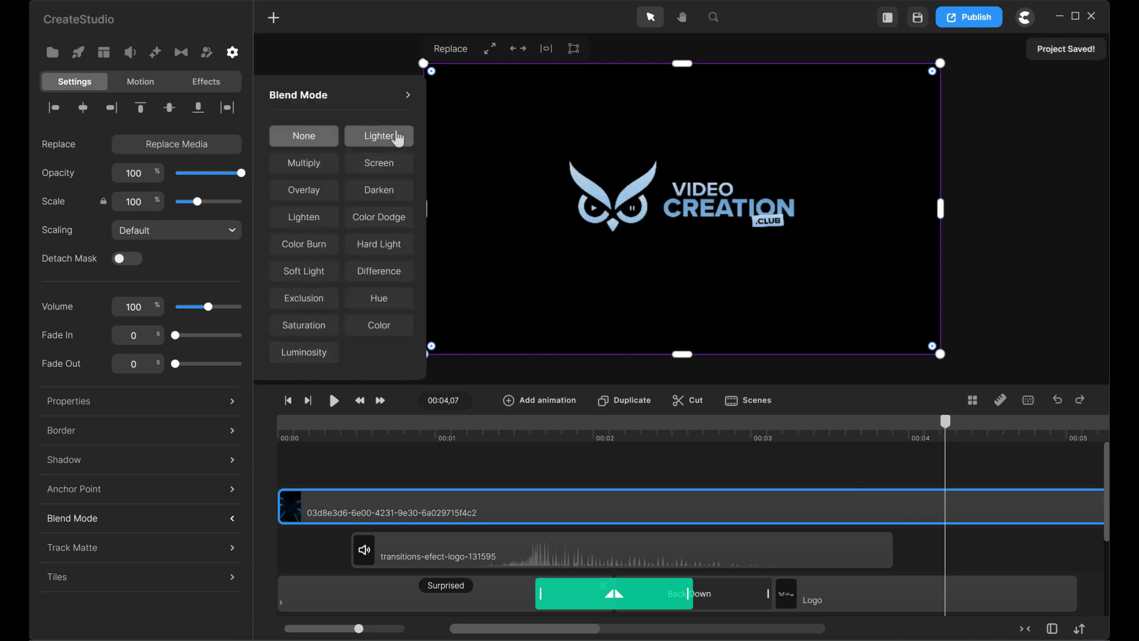
left_click(398, 139)
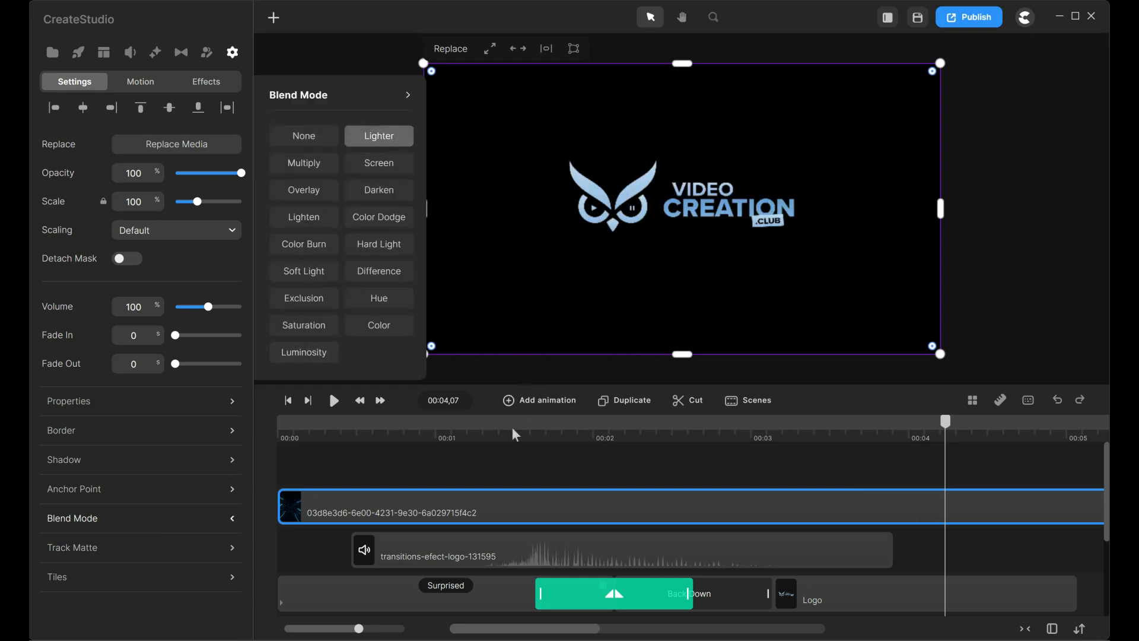
left_click(495, 480)
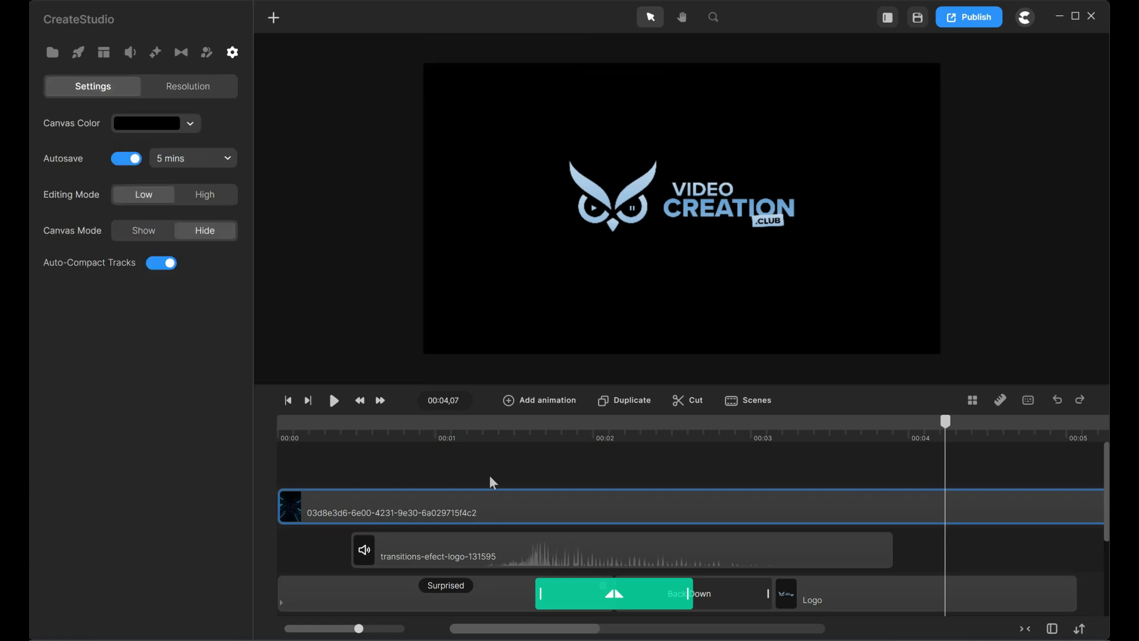
- Play the intro from the start to check the blended light-streak overlay
left_click(284, 433)
left_click(334, 401)
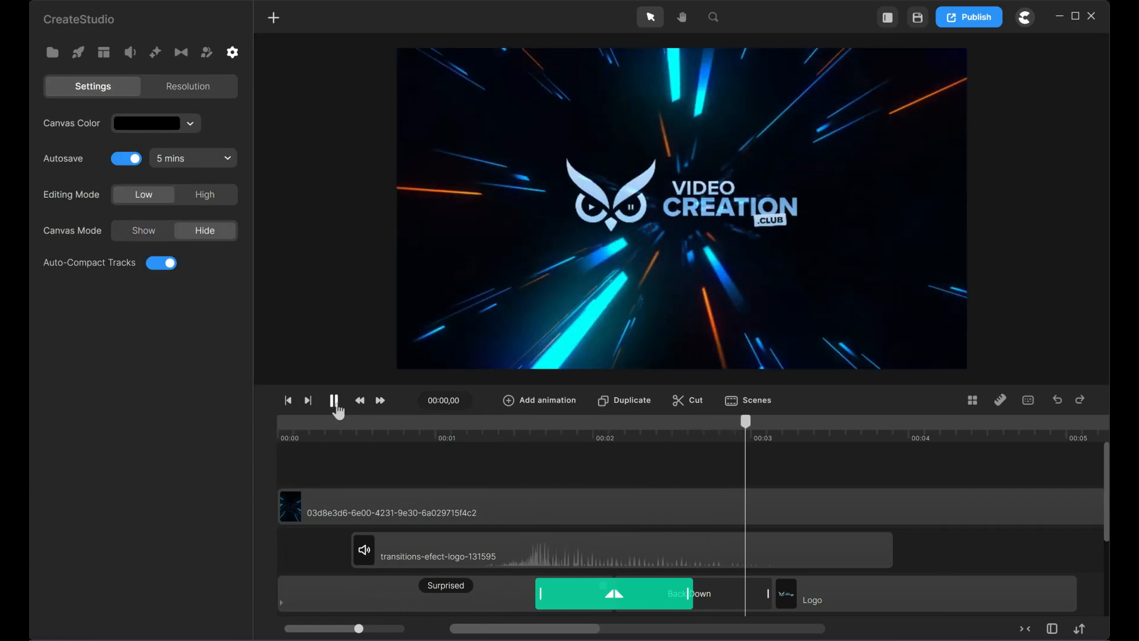
left_click(334, 400)
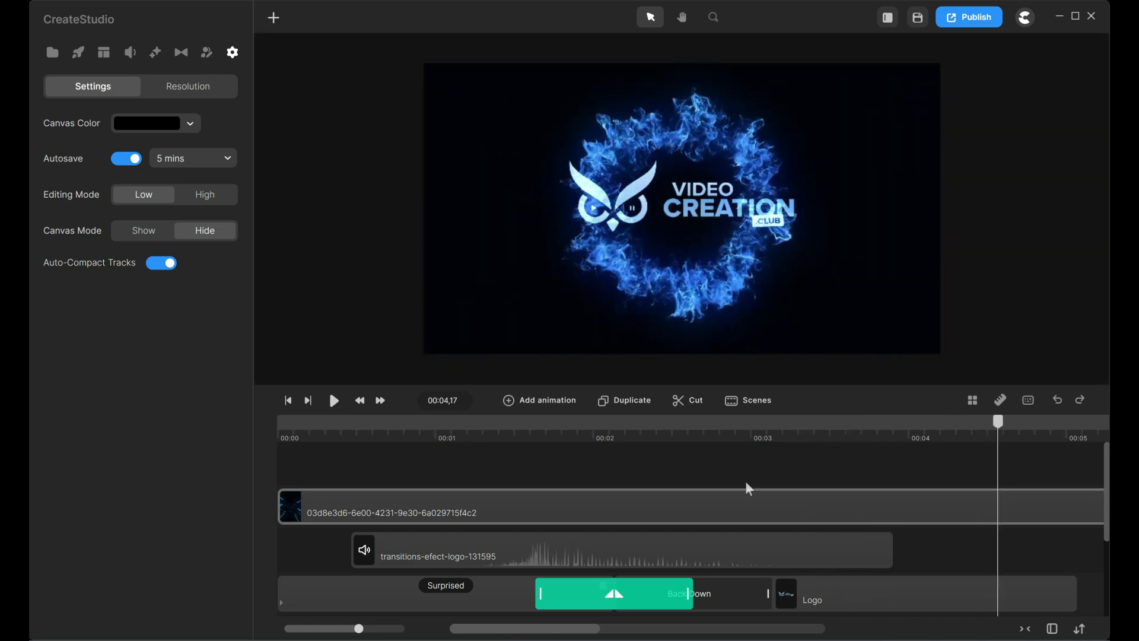
- Trim the opening of the light-streak video and shift the remaining clip back to the timeline start
mouse_move(1013, 431)
left_mouse_down()
mouse_move(682, 429)
mouse_move(696, 429)
left_mouse_up()
left_click(523, 505)
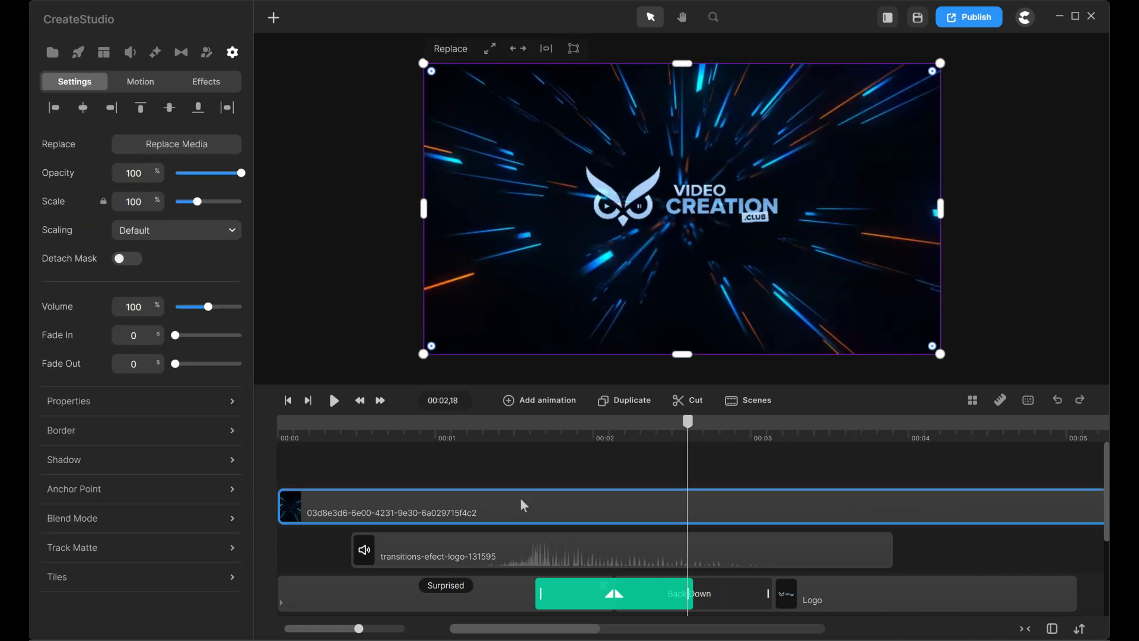
left_click_drag(281, 520, 418, 515)
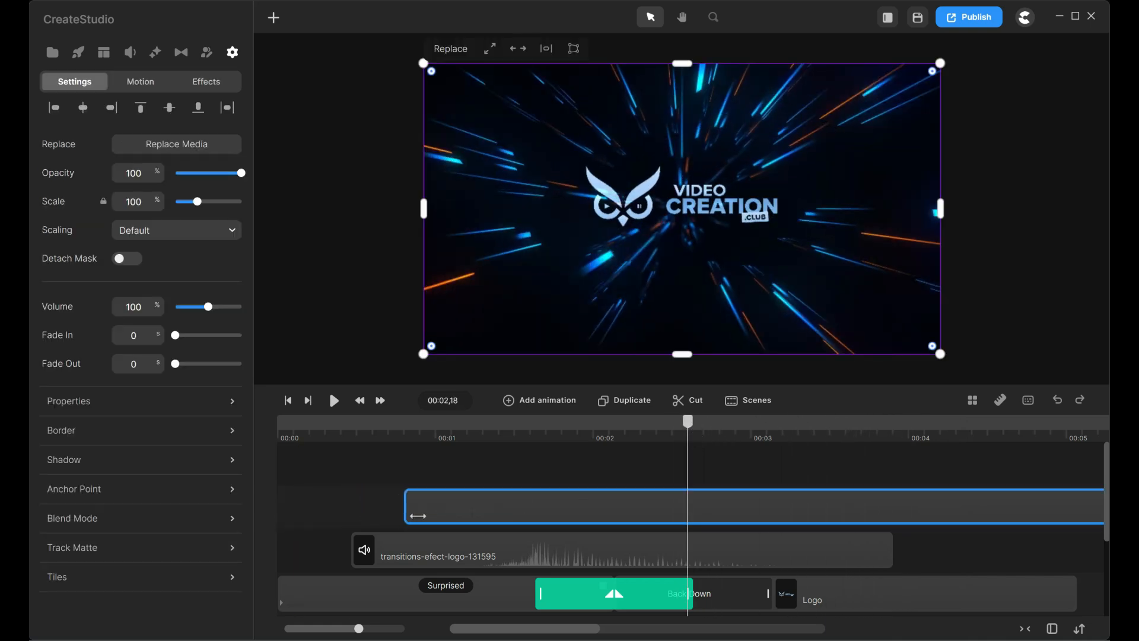
left_click_drag(526, 511, 389, 508)
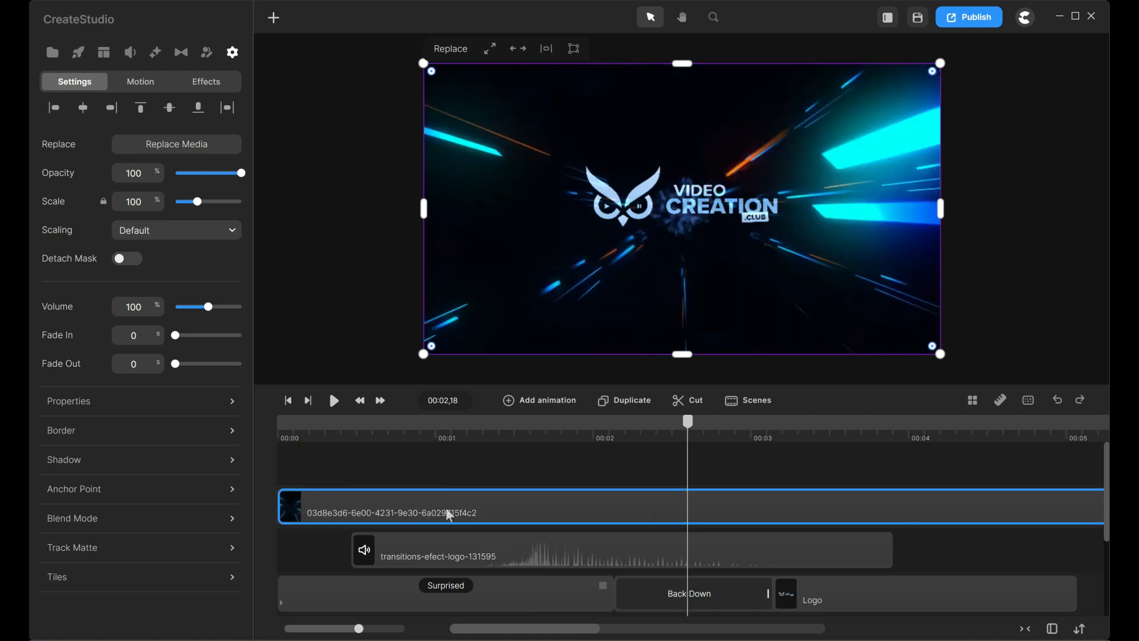
mouse_move(293, 512)
left_mouse_down()
mouse_move(350, 509)
mouse_move(286, 505)
left_mouse_up()
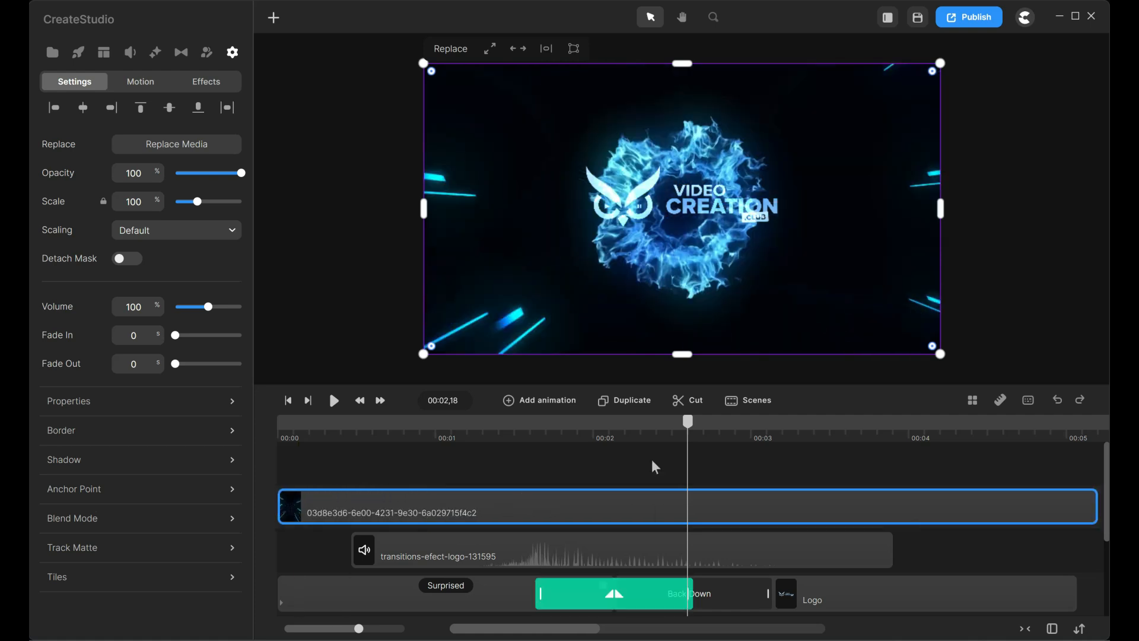
- Play the intro again from the start to check the trimmed light-streak overlay
left_click_drag(308, 427, 259, 425)
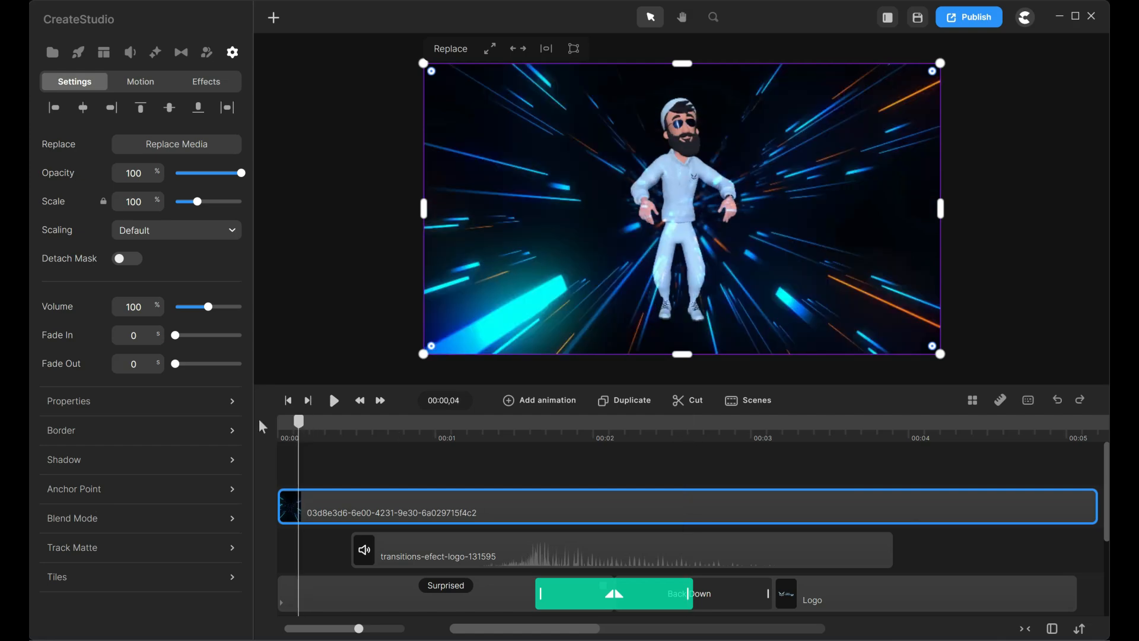
left_click(334, 400)
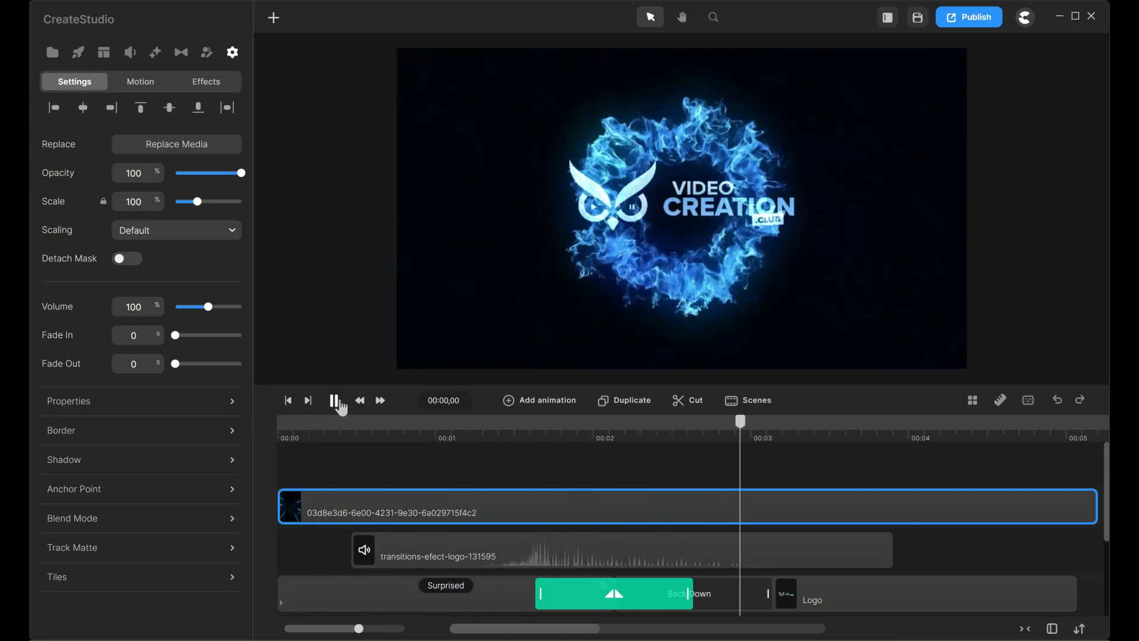
left_click(336, 401)
- Delete the light-streak video clip from the timeline
left_click(829, 429)
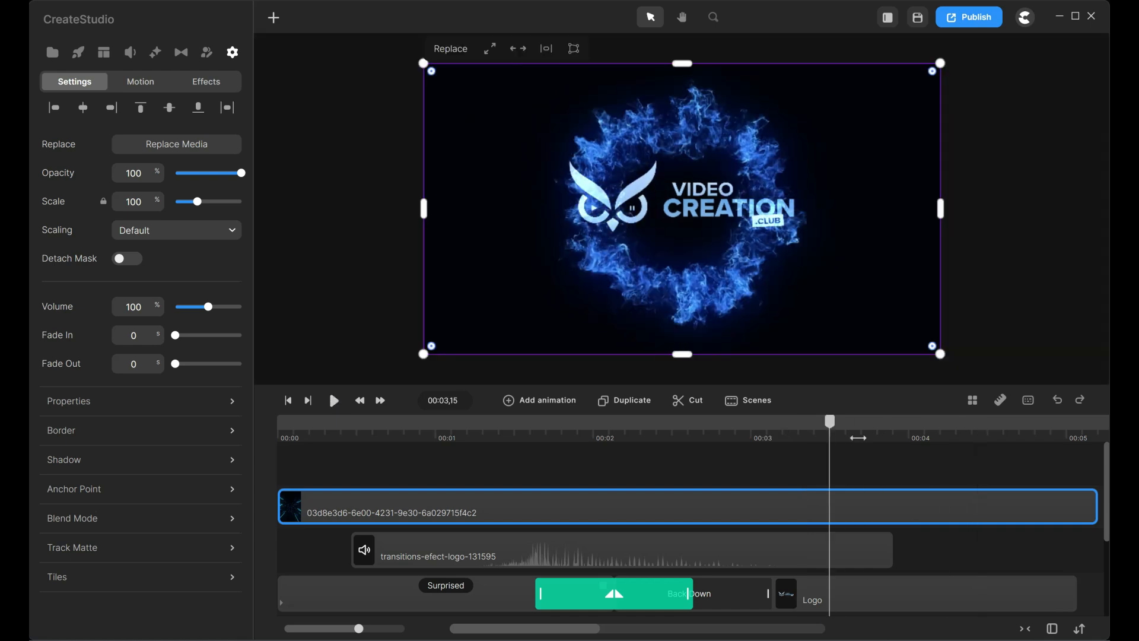
right_click(879, 510)
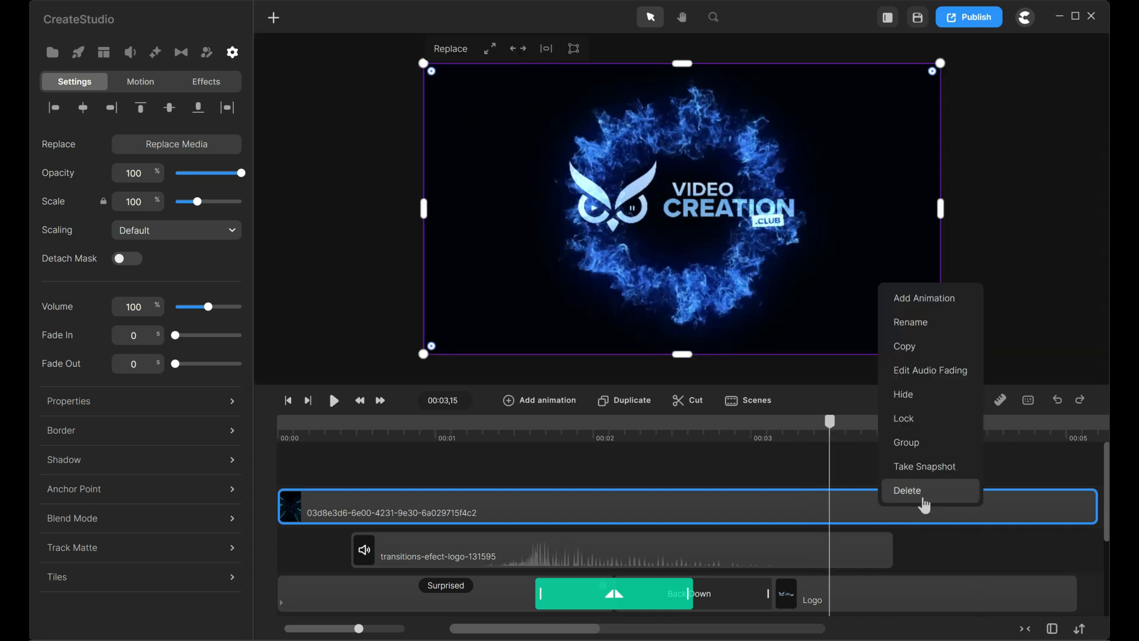
left_click(921, 503)
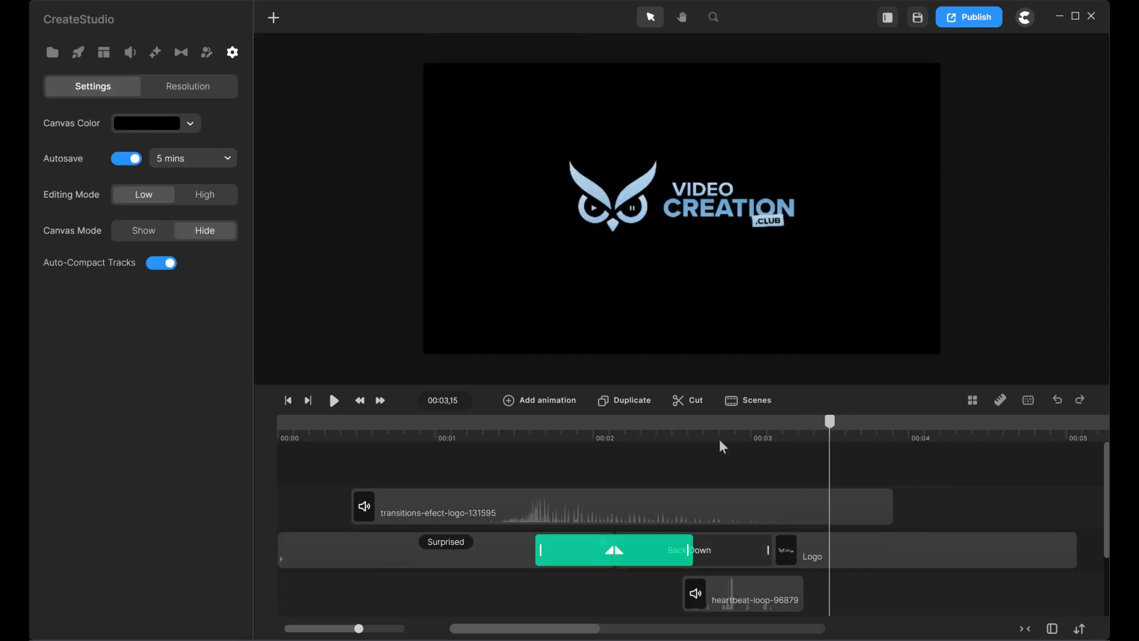
- Download the Light Leak 2 visual effect and place it at the timeline start on a new track above the other clips
left_click(78, 54)
scroll(123, 287, "down", 10)
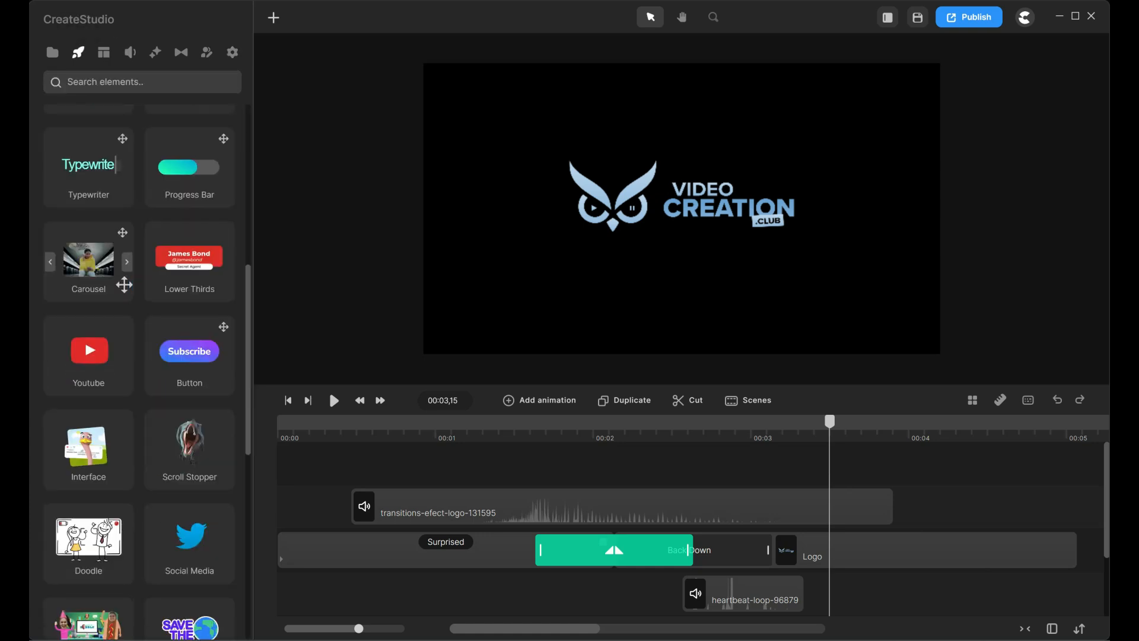
left_click(95, 560)
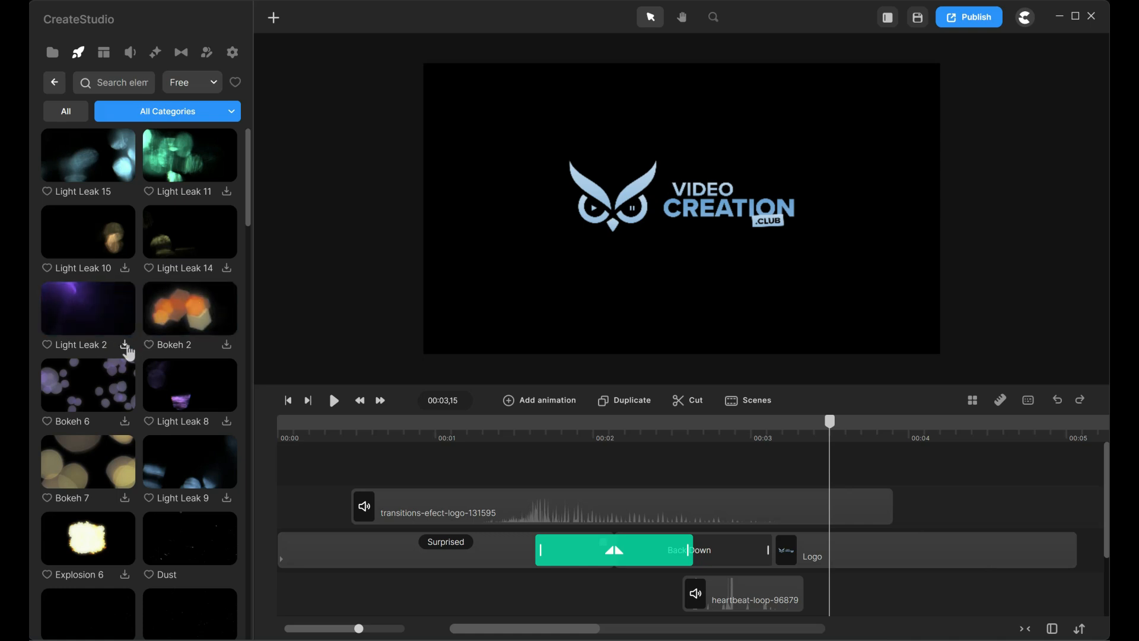
left_click(124, 345)
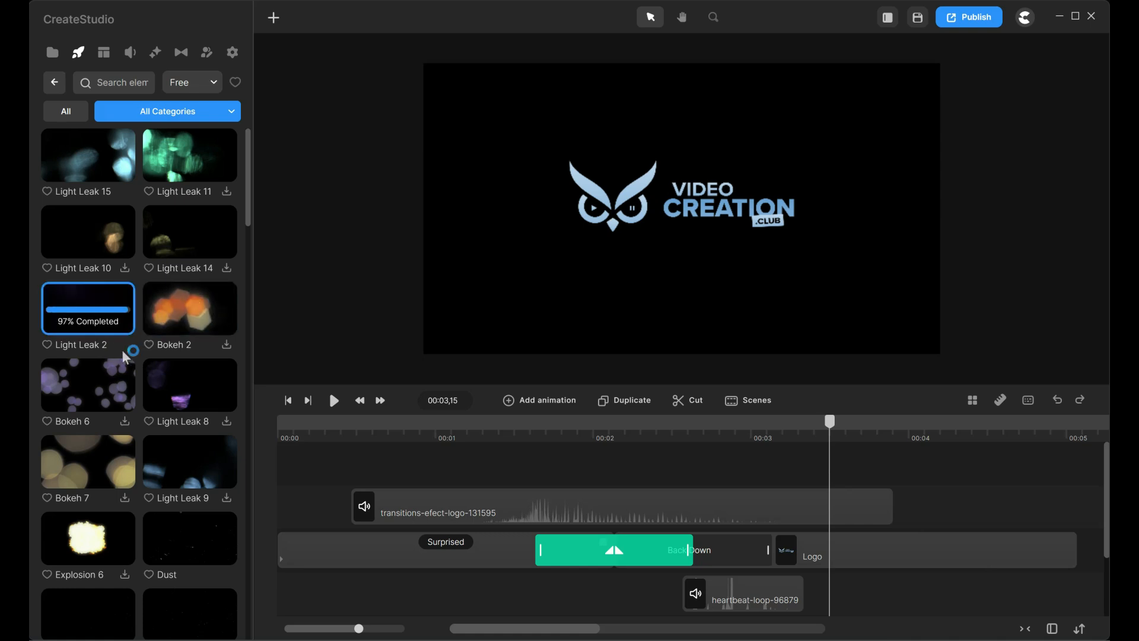
left_click_drag(107, 337, 313, 473)
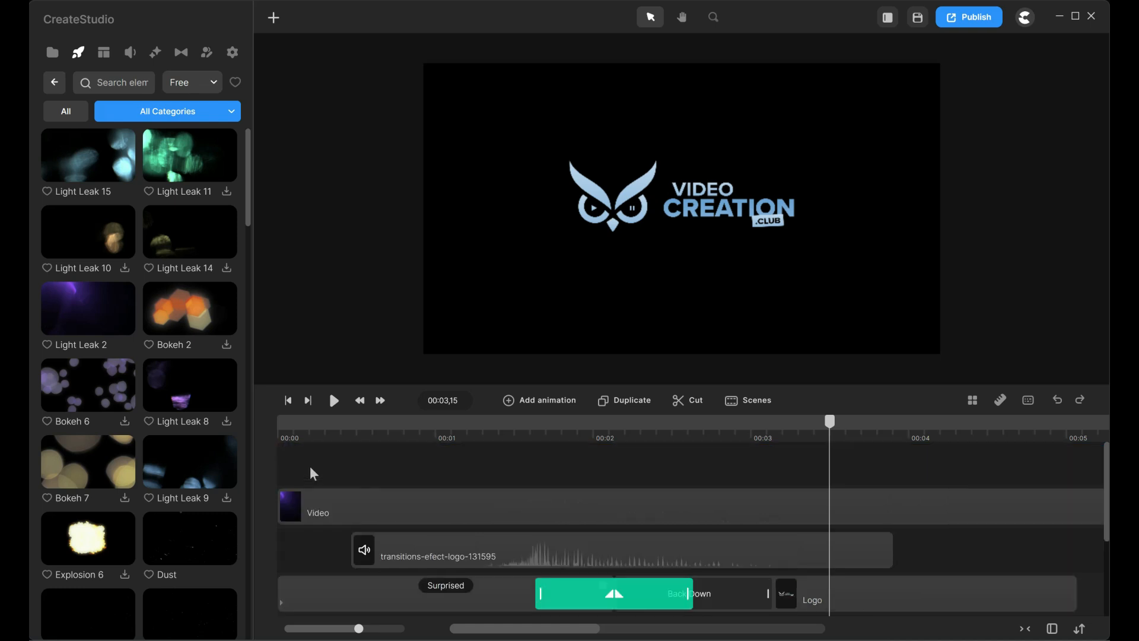
- Play the intro from the start to check the Light Leak 2 overlay
left_click(289, 433)
left_click(332, 402)
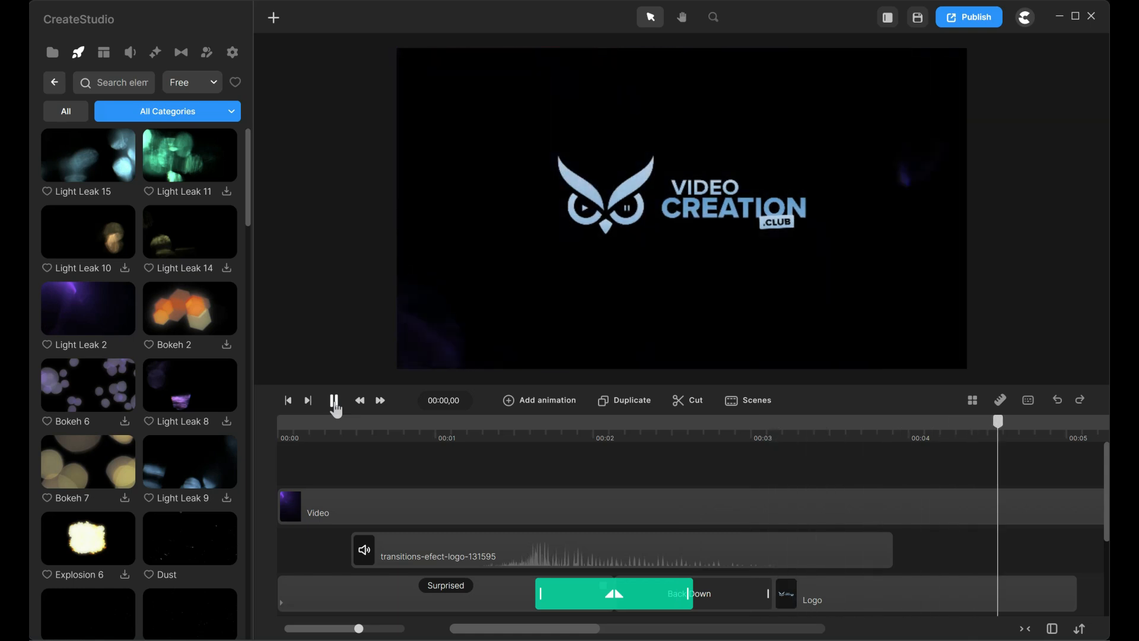
left_click(334, 404)
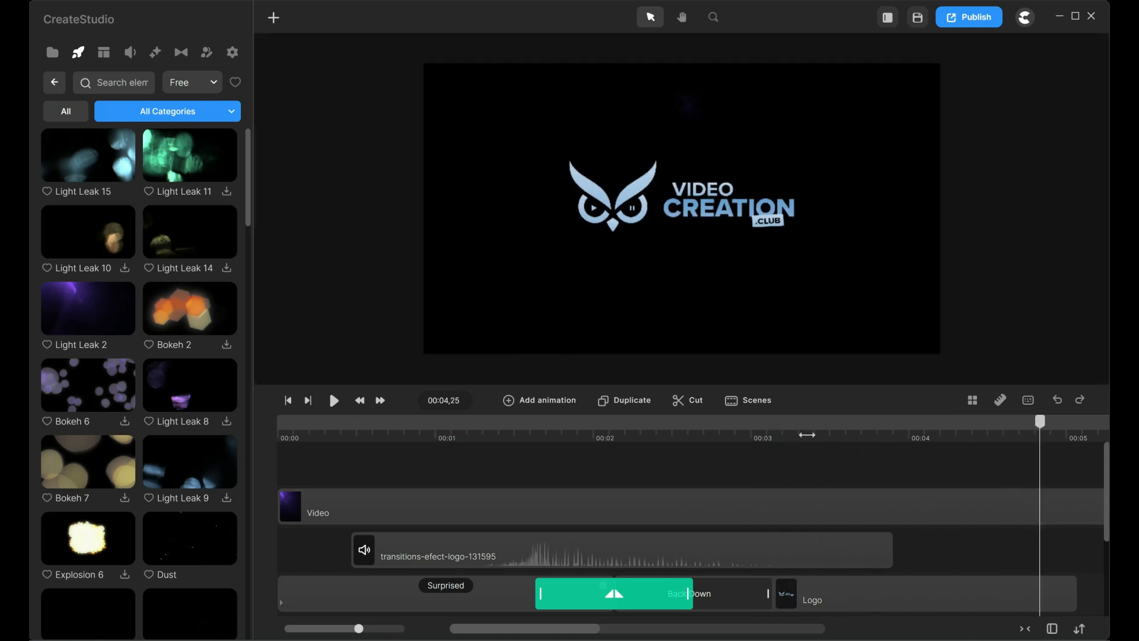
- Trim the ends of the Light Leak 2 video and the whoosh-transition sound to match the end of the Logo clip
scroll(807, 434, "down", 3)
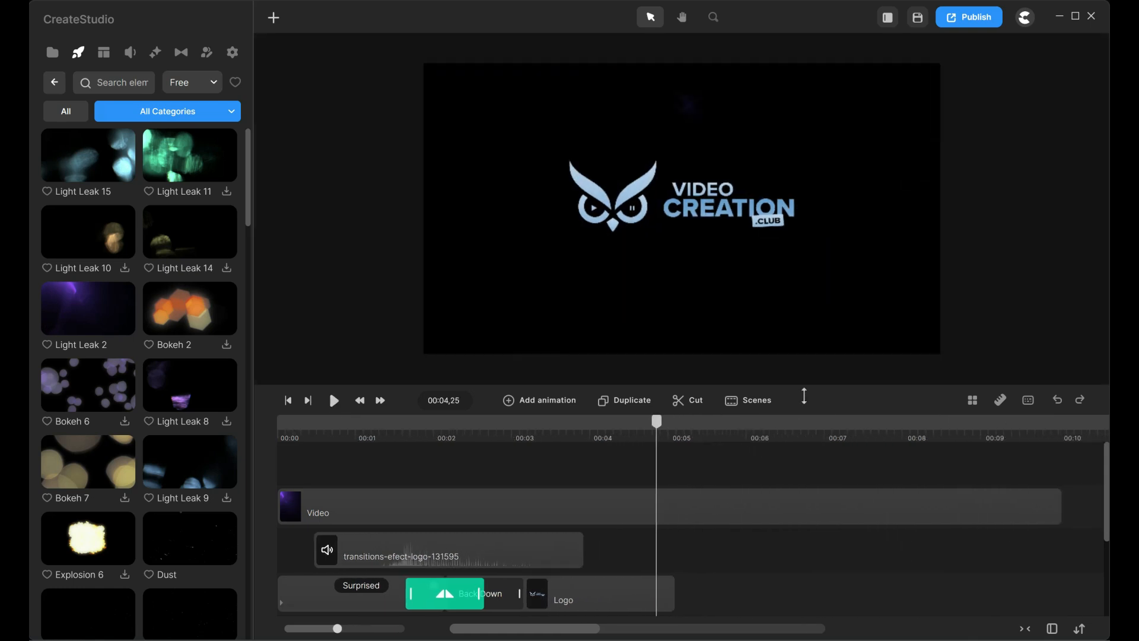
left_click_drag(804, 396, 788, 238)
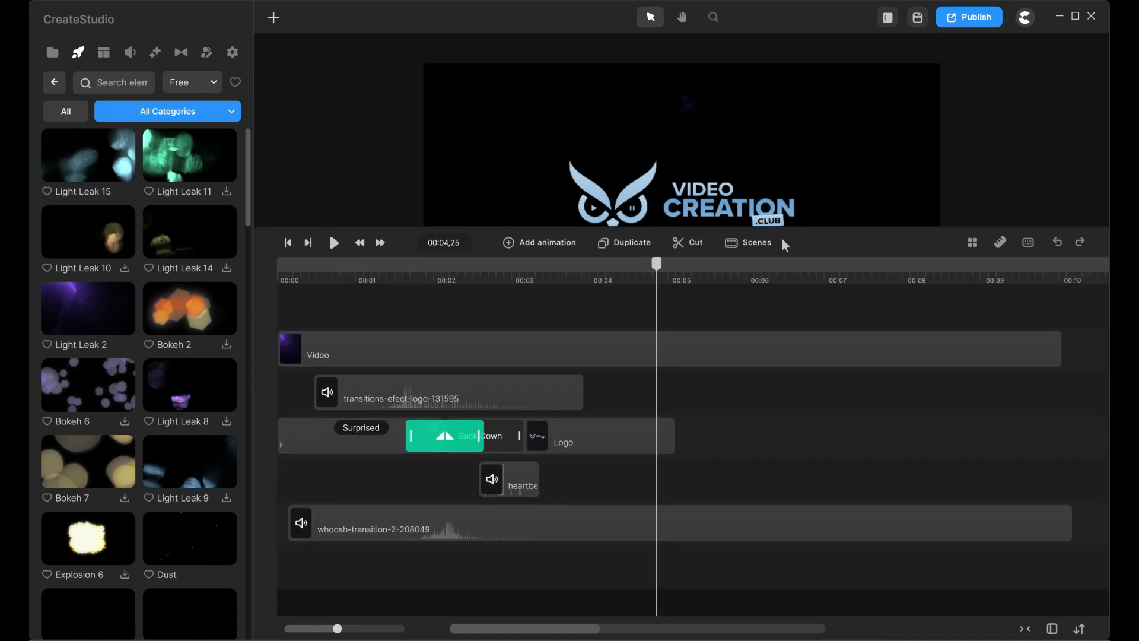
left_click(924, 357)
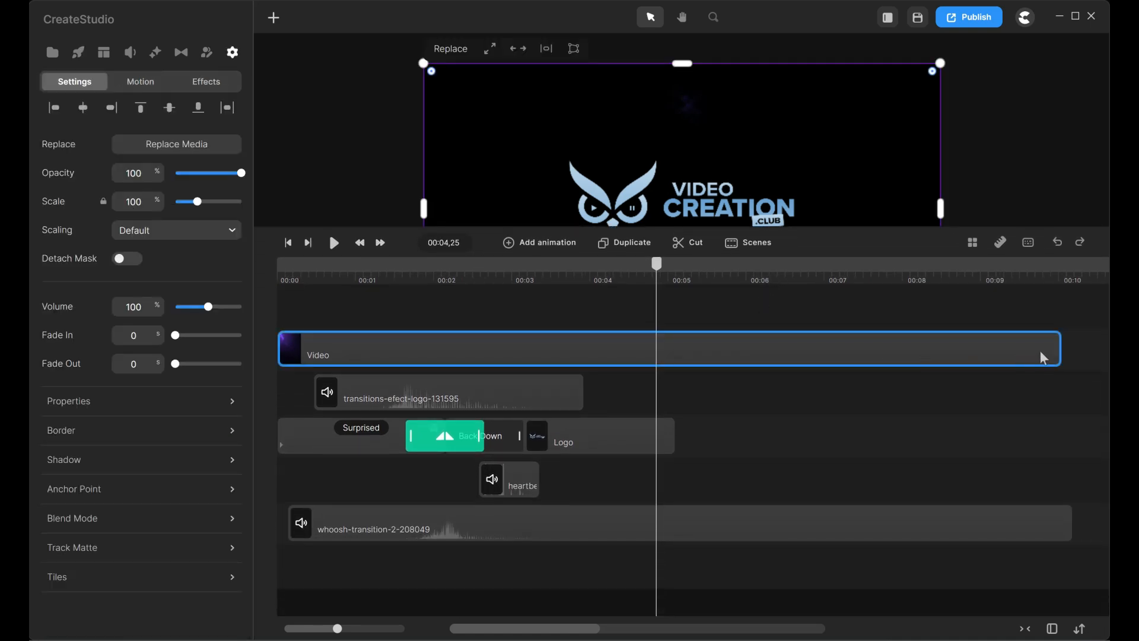
left_click_drag(1061, 355, 681, 356)
left_click(979, 534)
left_click_drag(1075, 525, 683, 525)
left_click_drag(825, 226, 809, 398)
left_click(964, 230)
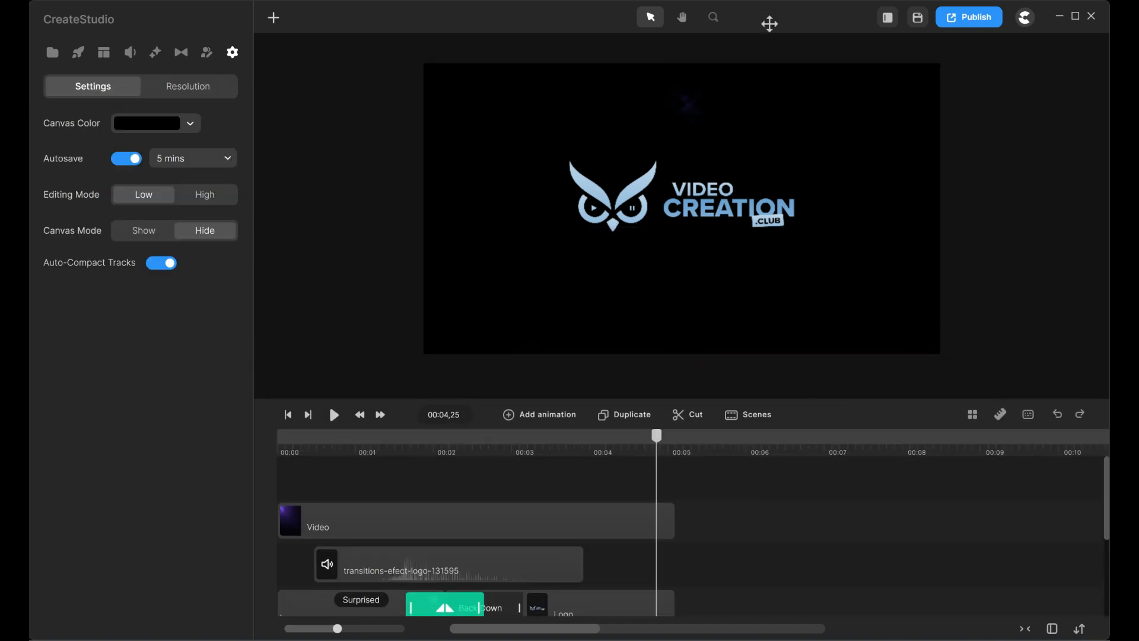
- Save the project and export it as an MP4 at High (12 Mbps) quality, named "video" in the FX folder
left_click(919, 19)
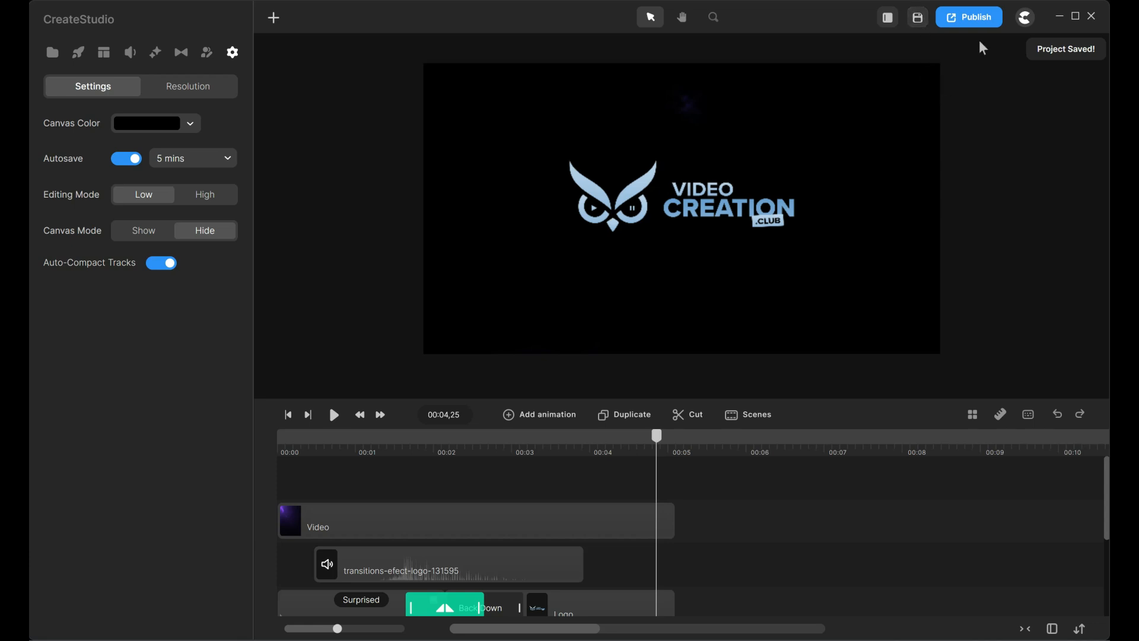
left_click(984, 24)
left_click(943, 140)
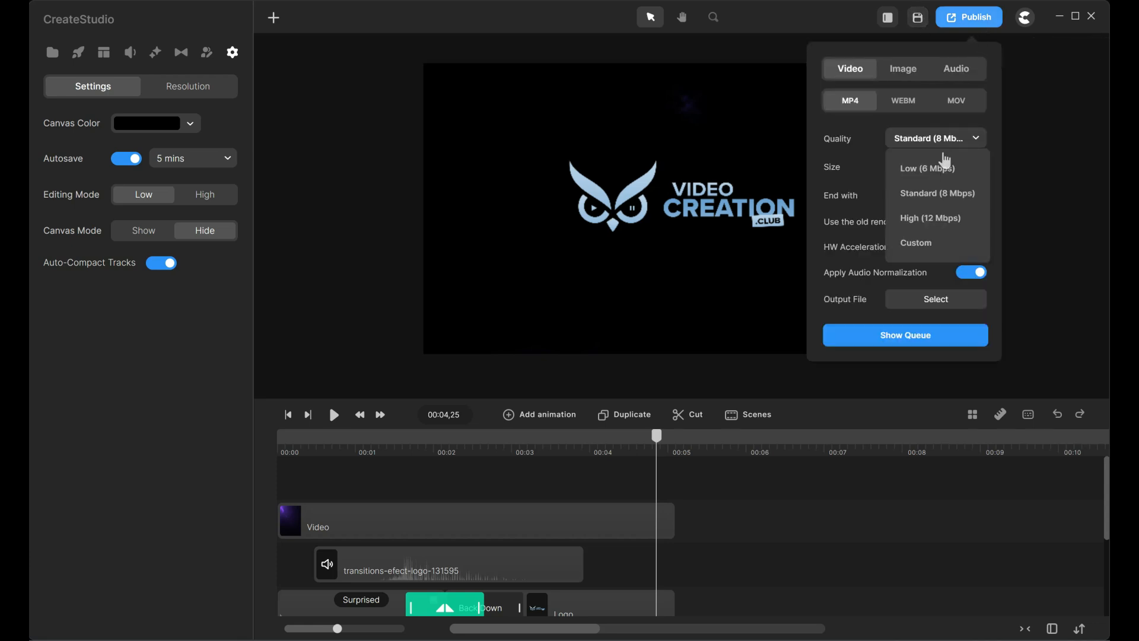
left_click(935, 219)
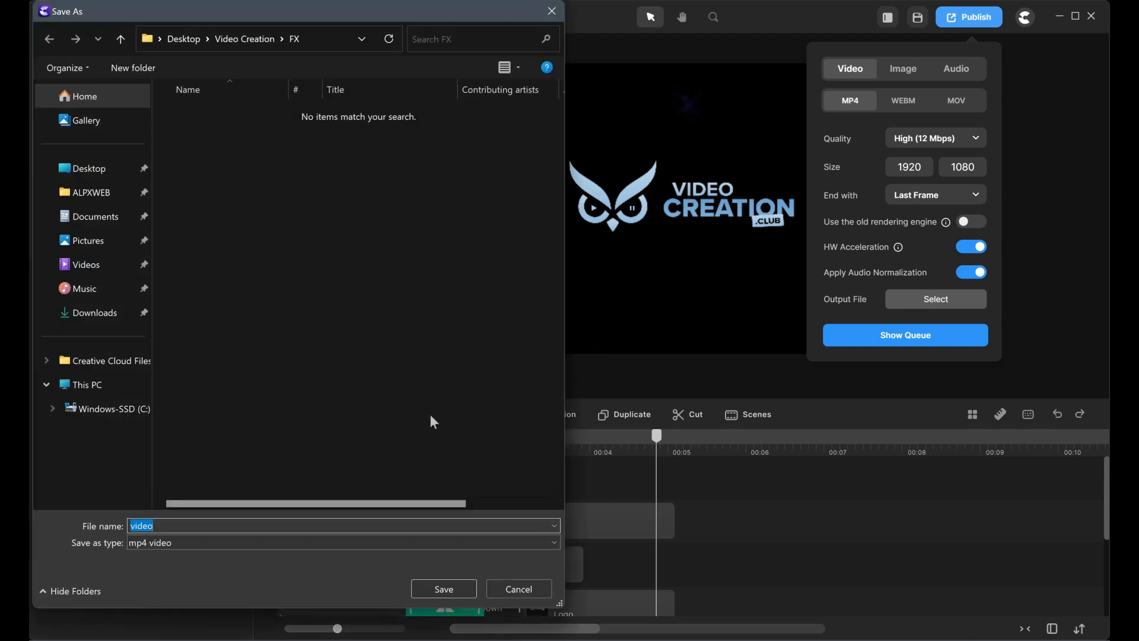
left_click(455, 589)
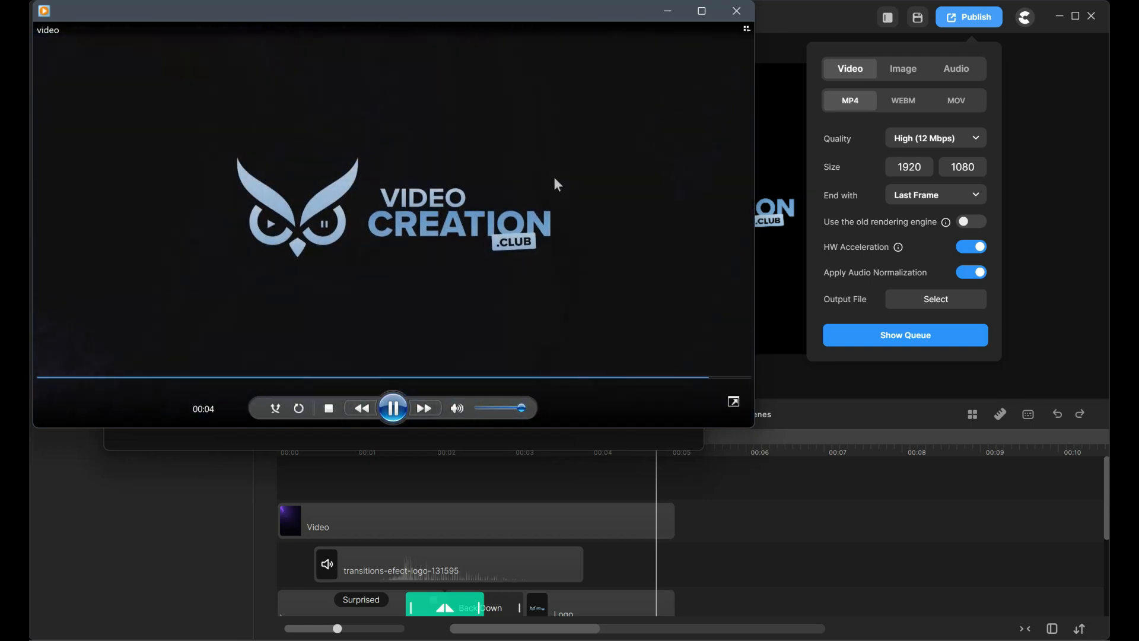
left_click(783, 349)
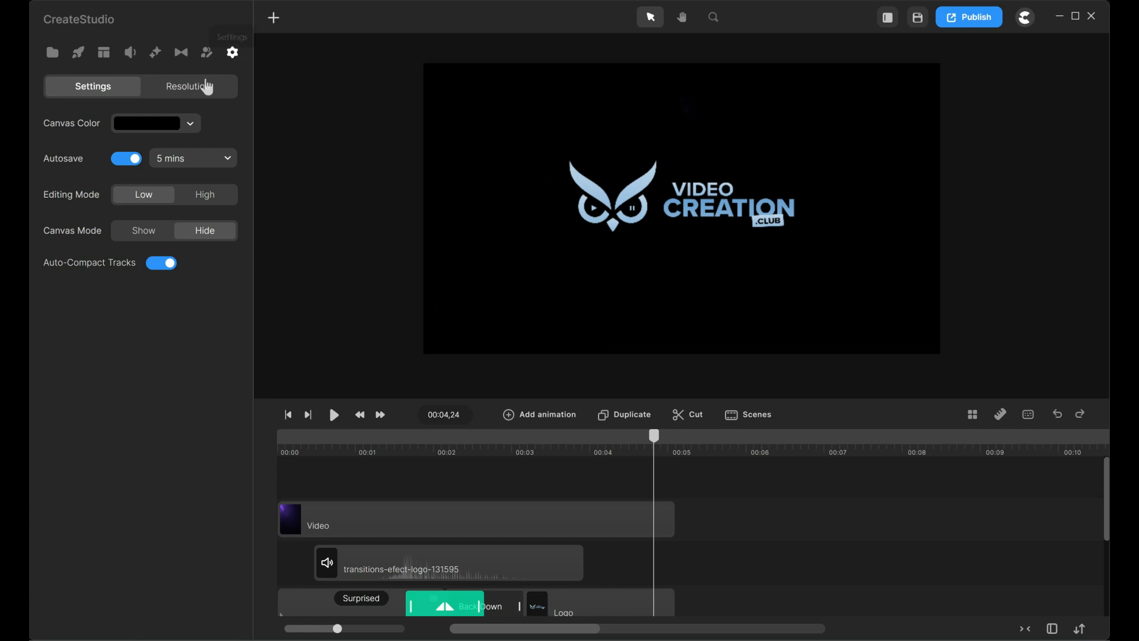
- Change the project resolution to the Vertical format, 1080 × 1920
left_click(205, 86)
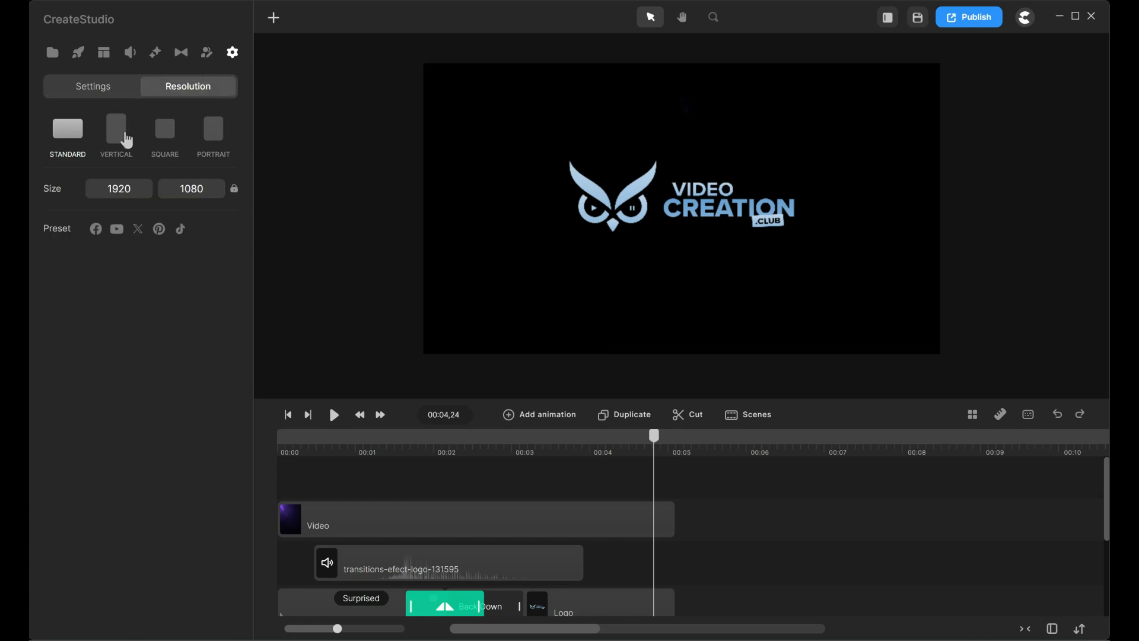
left_click(126, 140)
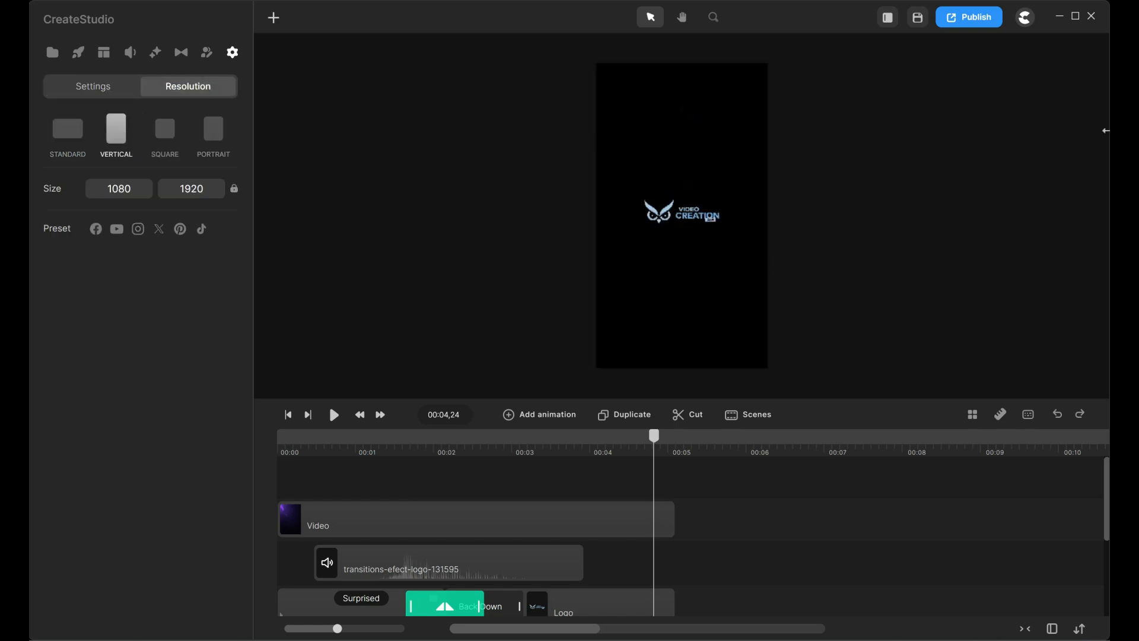
- Enlarge the light-leak video overlay to a scale of 178% so it covers the whole vertical canvas
left_click(622, 519)
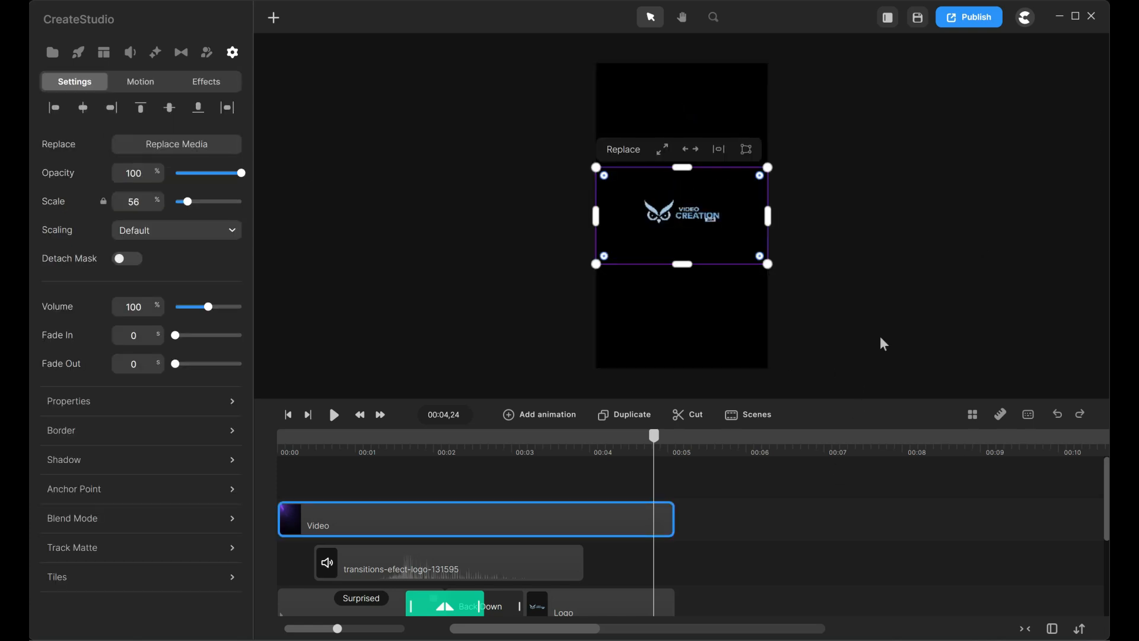
left_click(882, 343)
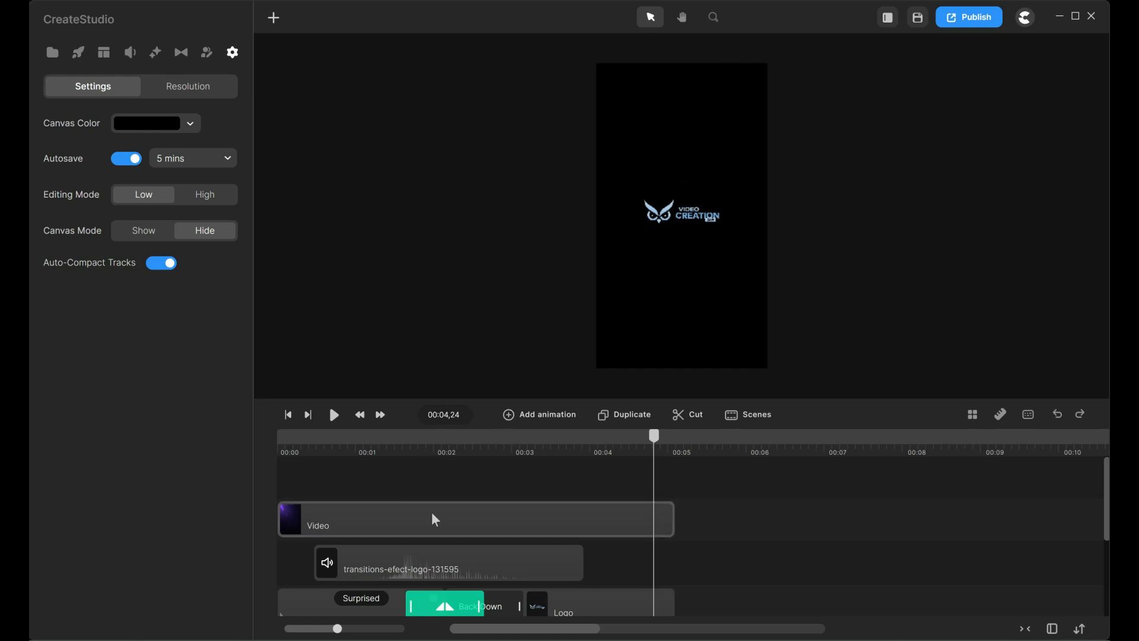
left_click(495, 532)
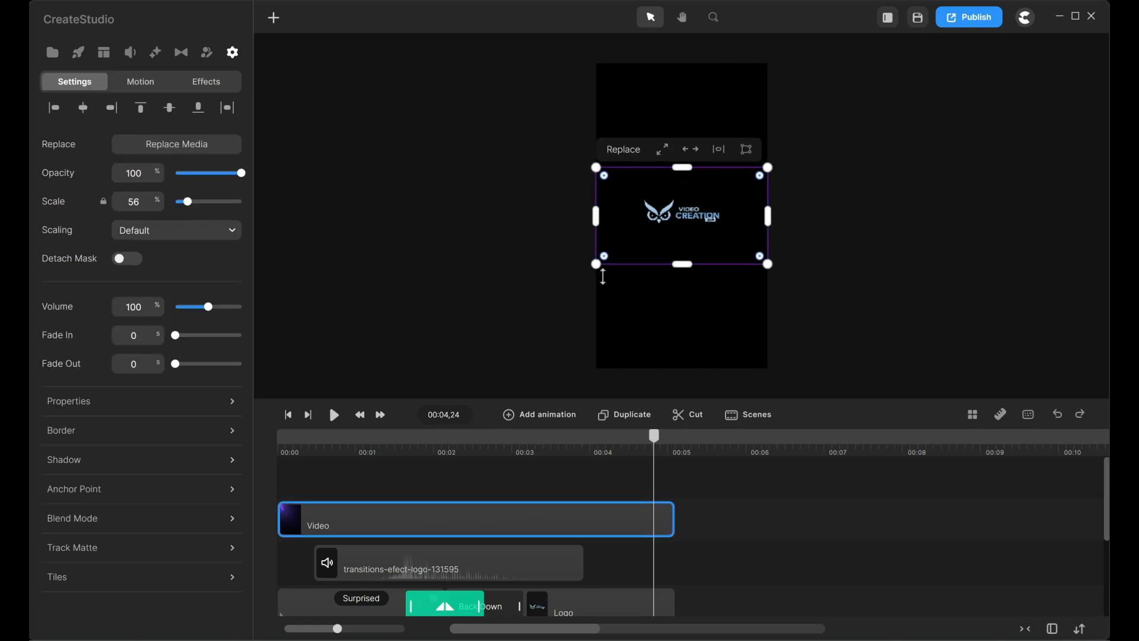
left_click_drag(607, 277, 452, 416)
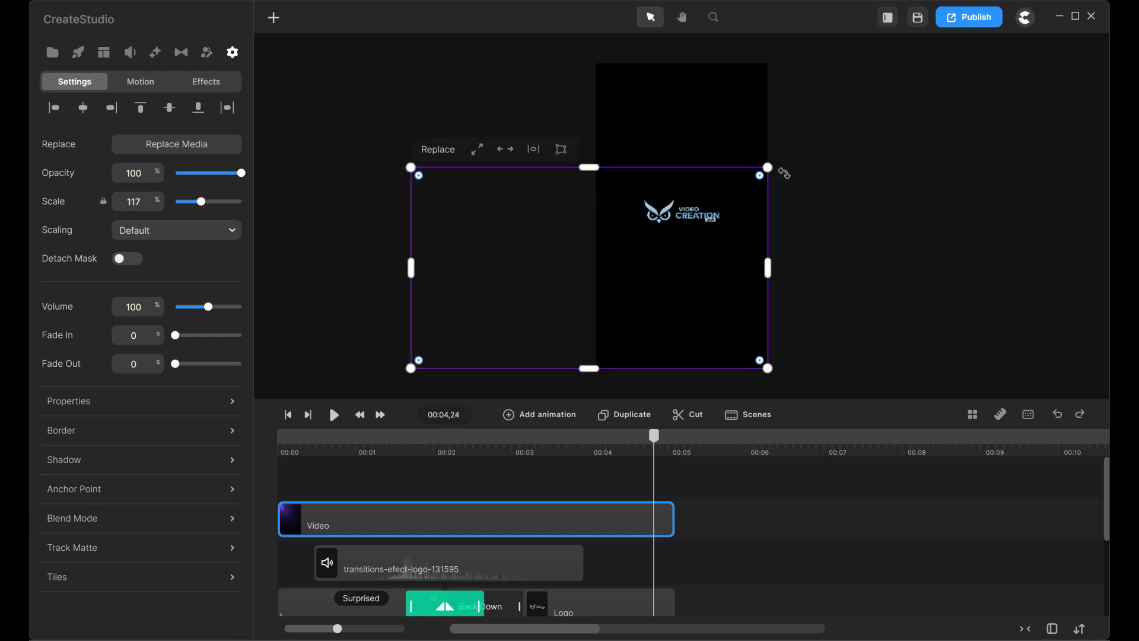
left_click_drag(769, 172, 926, 40)
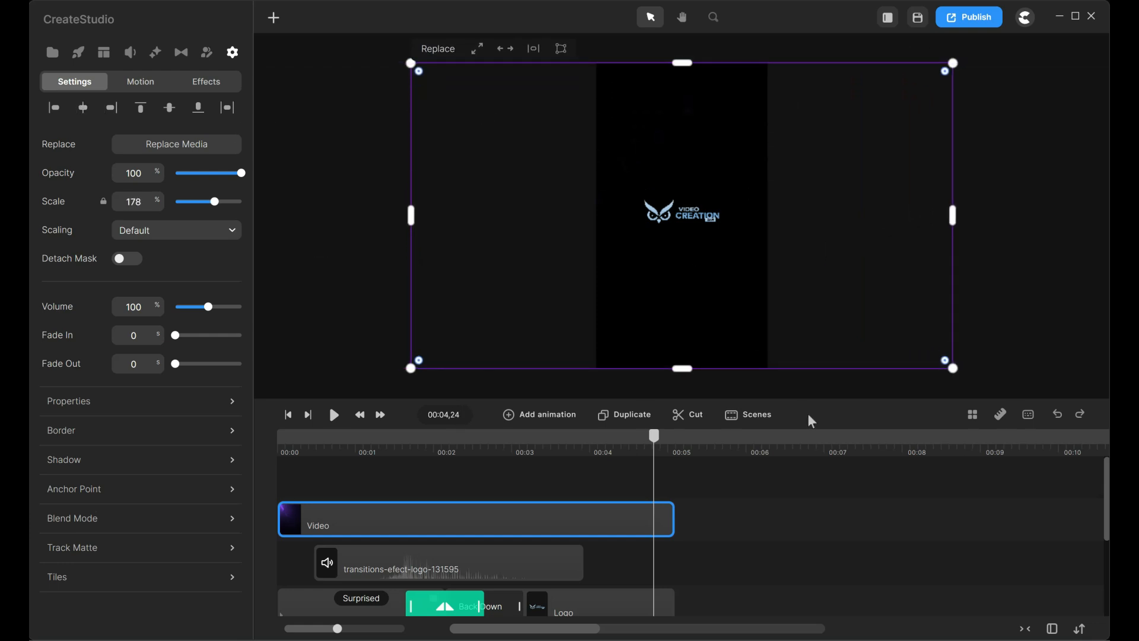
left_click(754, 522)
- Enlarge the 3D character in the Surprised clip until it fills most of the vertical canvas, keeping it roughly centred
scroll(752, 525, "down", 2)
left_click(346, 449)
left_click(311, 528)
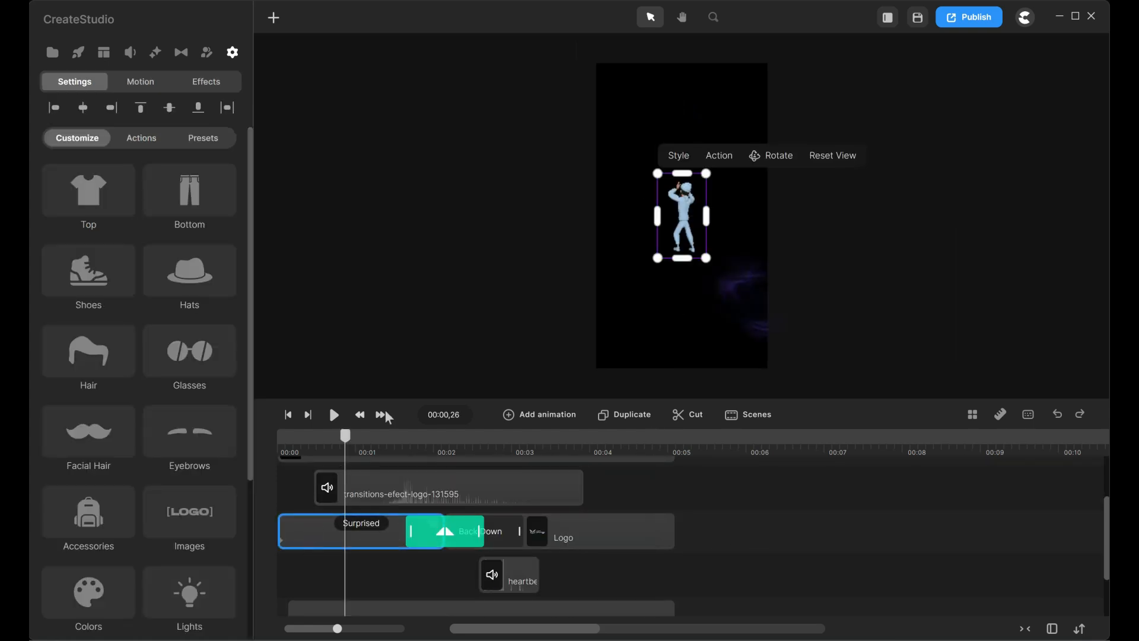
left_click_drag(346, 437, 305, 438)
left_click_drag(657, 258, 609, 339)
left_click_drag(706, 174, 767, 100)
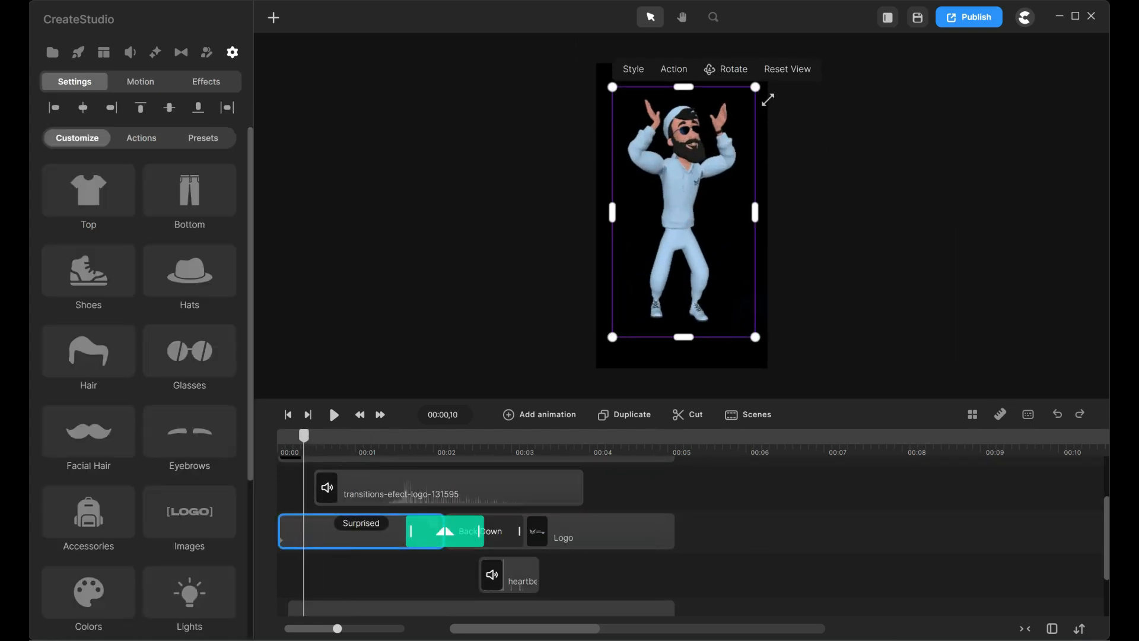
- Scale the Logo up to 39% so it nearly spans the canvas width, and centre it horizontally
left_click(586, 440)
left_click(616, 537)
left_click(598, 440)
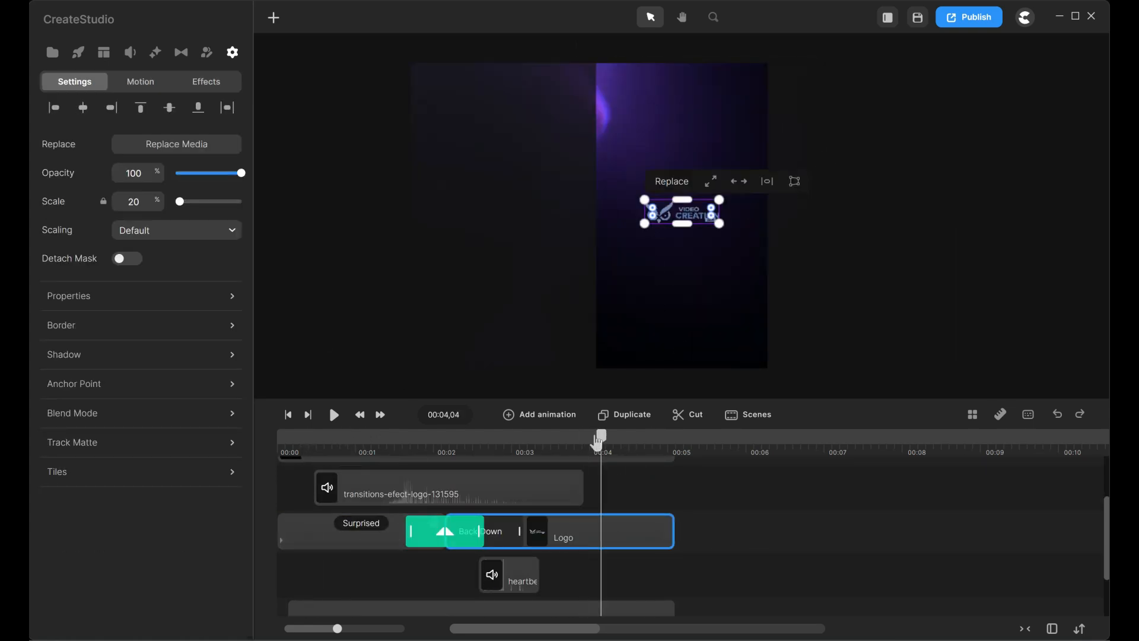
left_click_drag(596, 440, 615, 440)
left_click_drag(645, 223, 610, 235)
left_click_drag(719, 234, 754, 245)
left_click(85, 108)
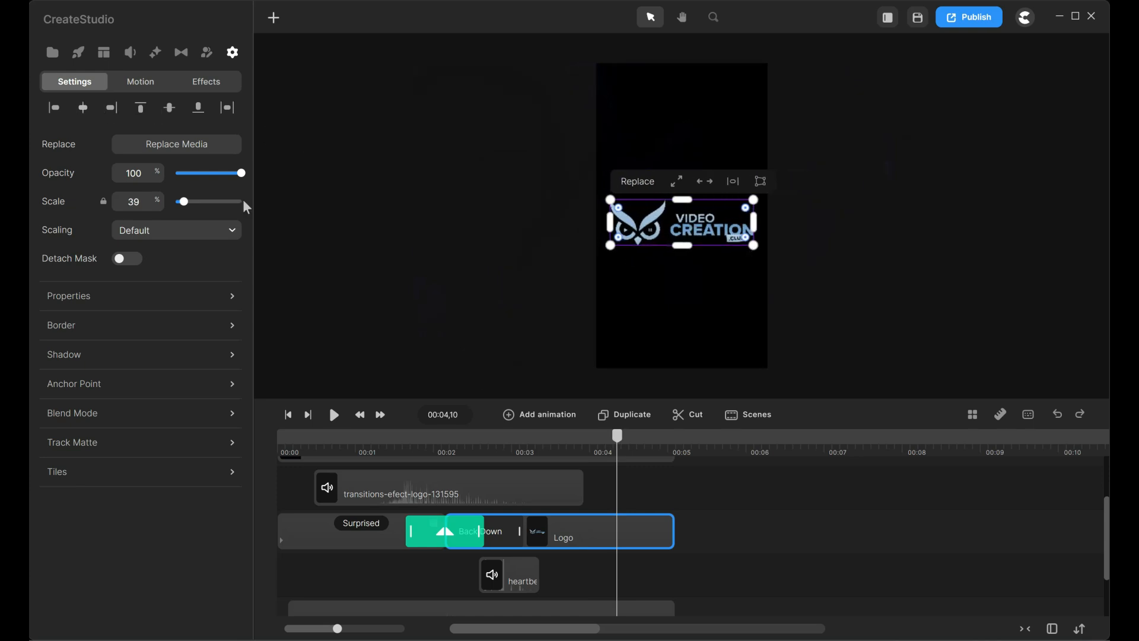
- Nudge the logo up until it sits slightly above the middle of the canvas, and deselect it
key("shift+Up")
key("shift+Up")
key("shift+Up")
key("shift+Up")
key("shift+Up")
key("shift+Up")
key("shift+Up")
key("shift+Up")
key("shift+Up")
key("shift+Up")
key("shift+Up")
key("shift+Up")
key("shift+Up")
key("shift+Up")
key("shift+Up")
key("shift+Down")
key("shift+Down")
key("shift+Down")
key("shift+Down")
key("shift+Down")
key("shift+Down")
key("shift+Down")
key("shift+Up")
key("shift+Up")
key("shift+Up")
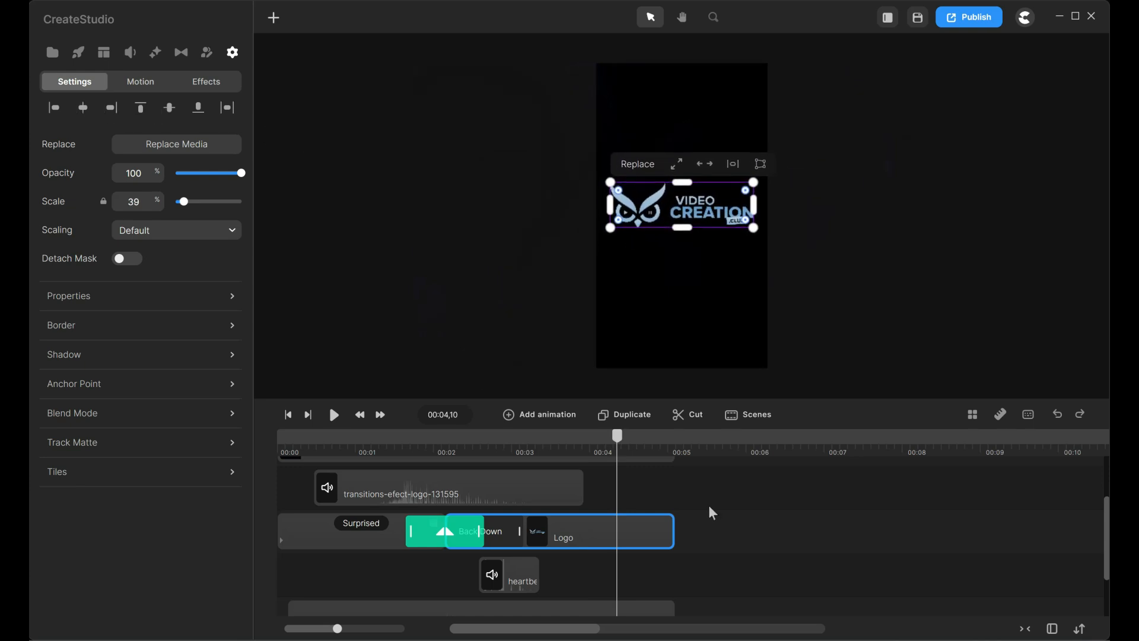
scroll(712, 514, "up", 2)
left_click(926, 178)
- Export the vertical version as an MP4 at High (12 Mbps) quality, named "vertical" in the FX folder, and open the rendered file
left_click(995, 24)
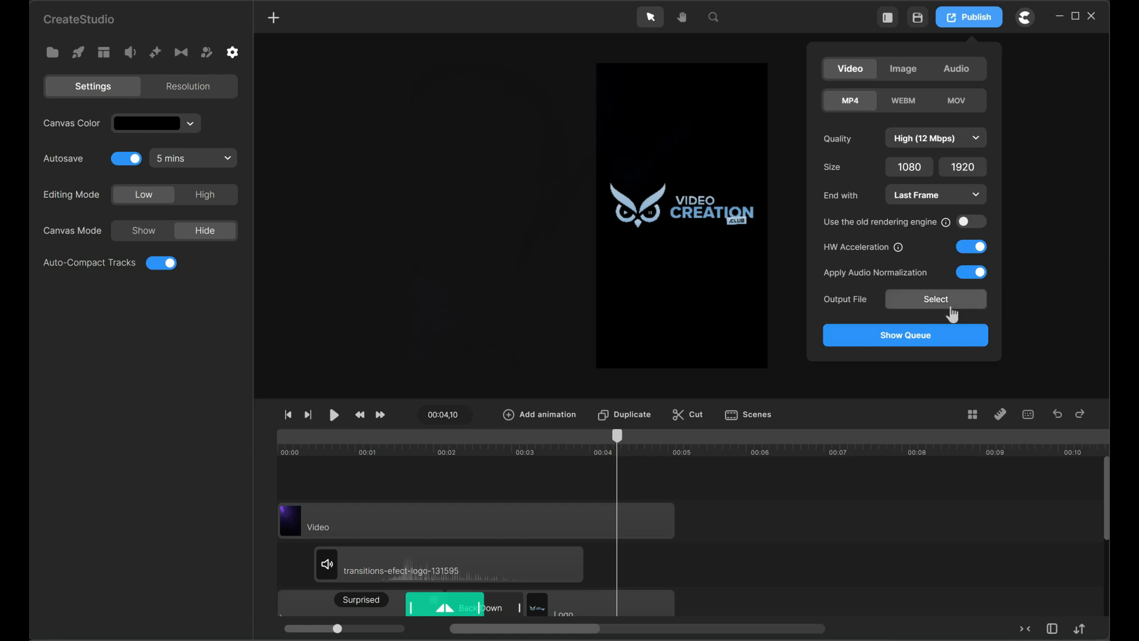
left_click(944, 300)
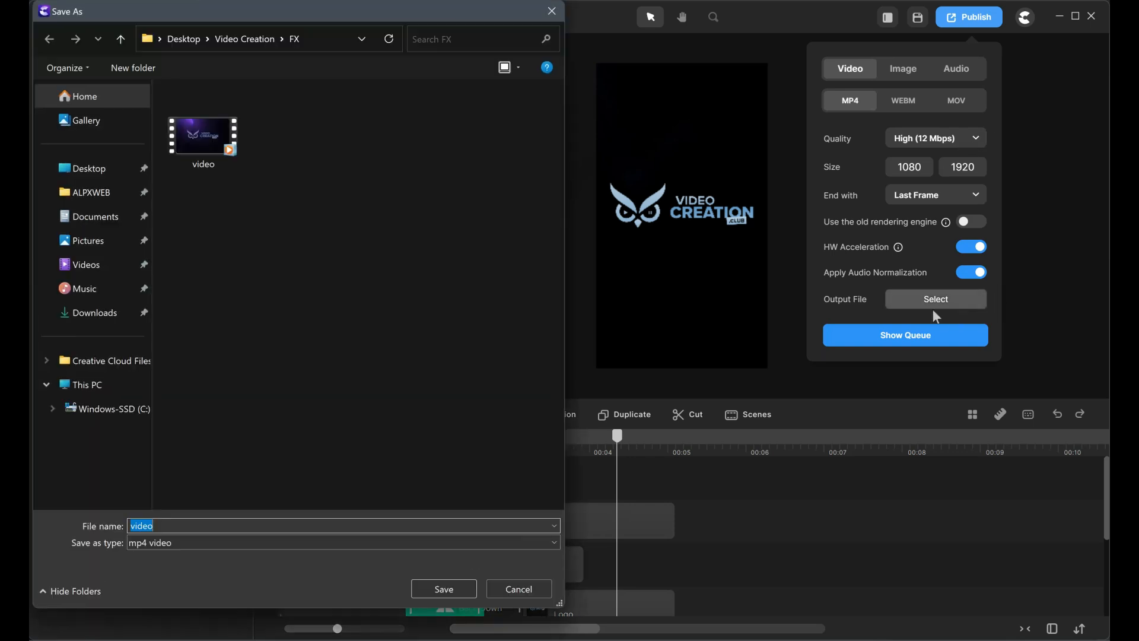
type("vertical")
key("Return")
left_click(558, 176)
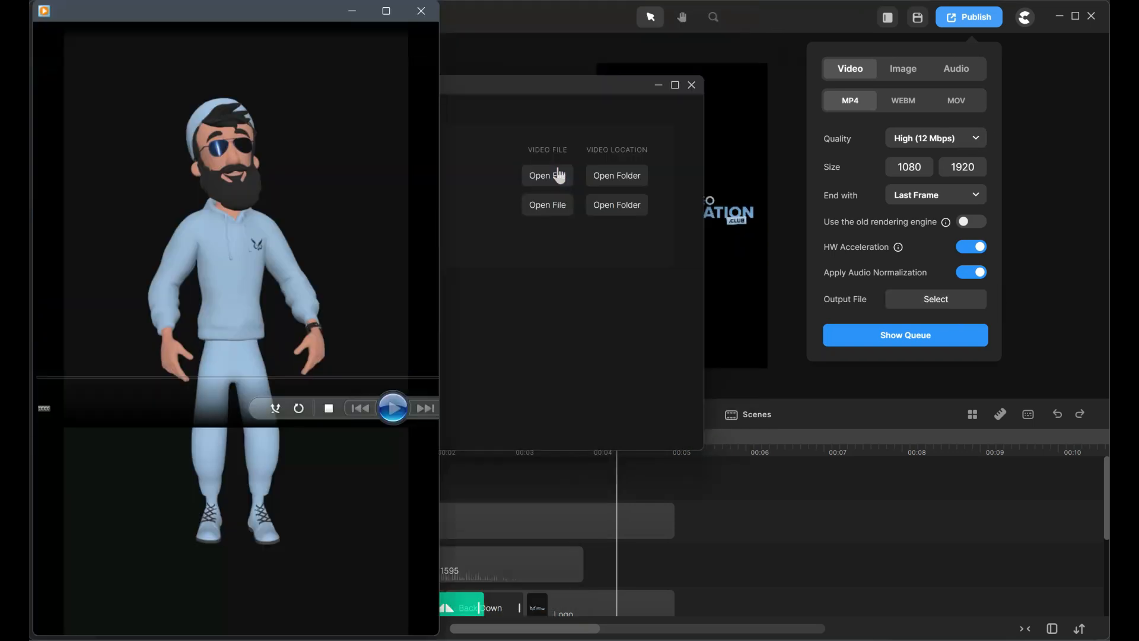